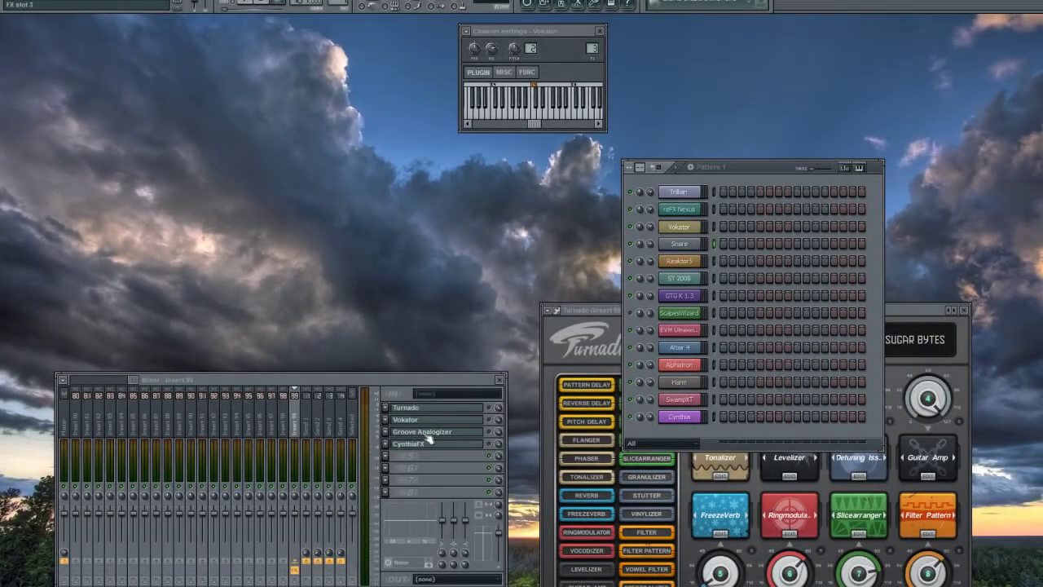
- Open Groove Analogizer and add a snare hit on the first step of Pattern 1
click(428, 431)
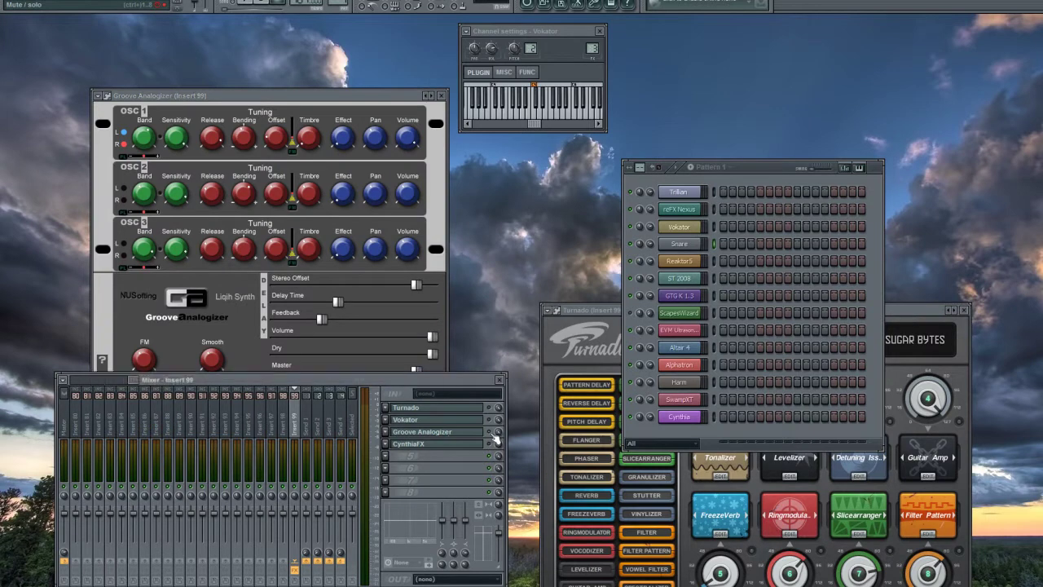
click(389, 99)
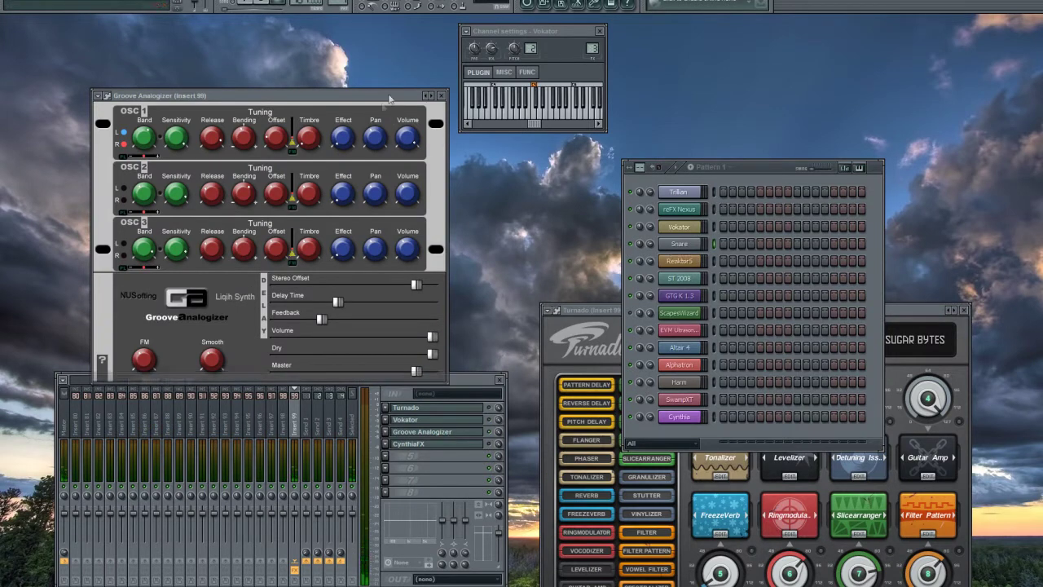
key(F9)
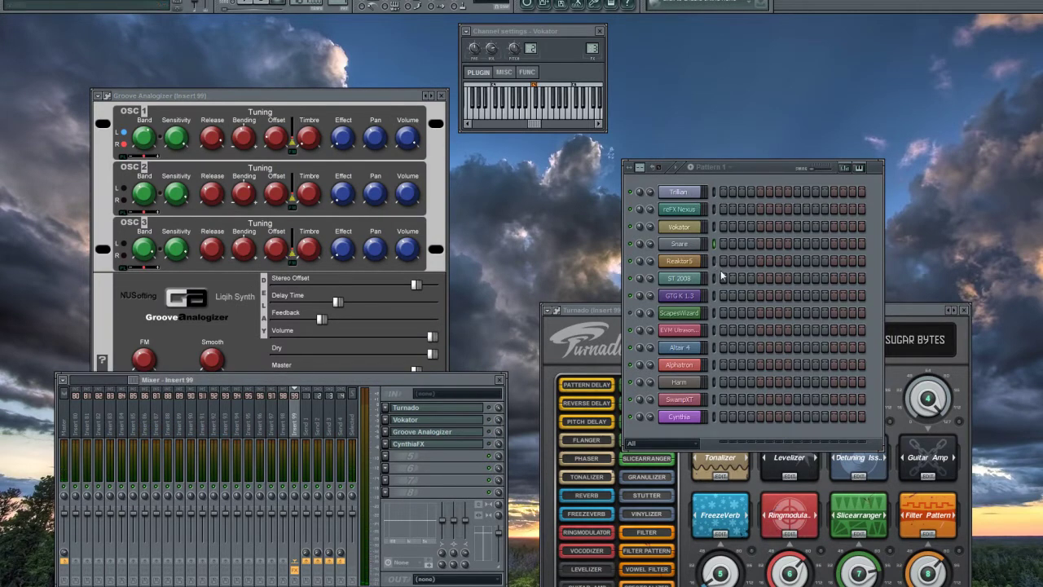
click(723, 242)
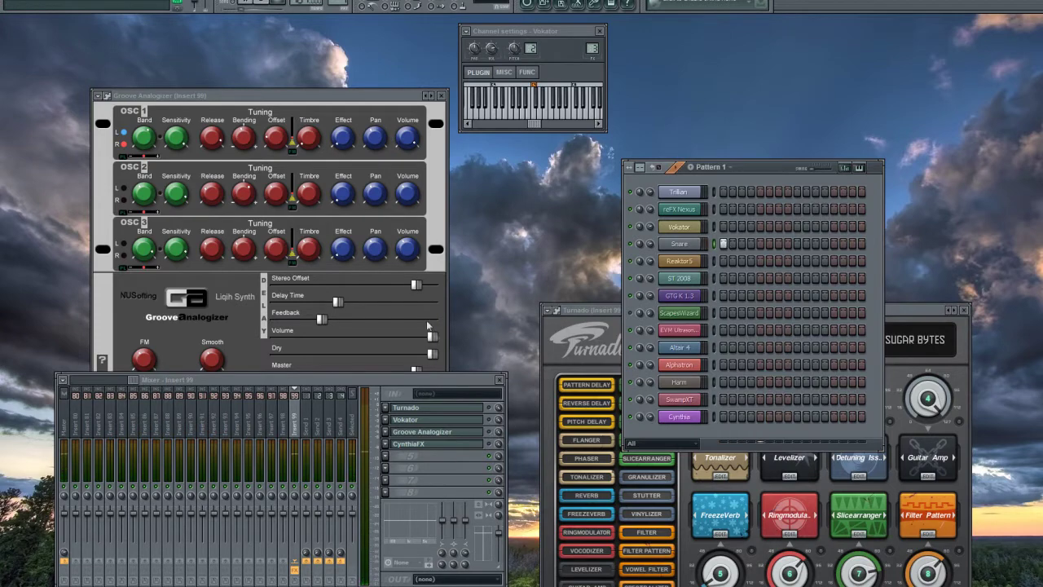
drag(442, 381, 428, 402)
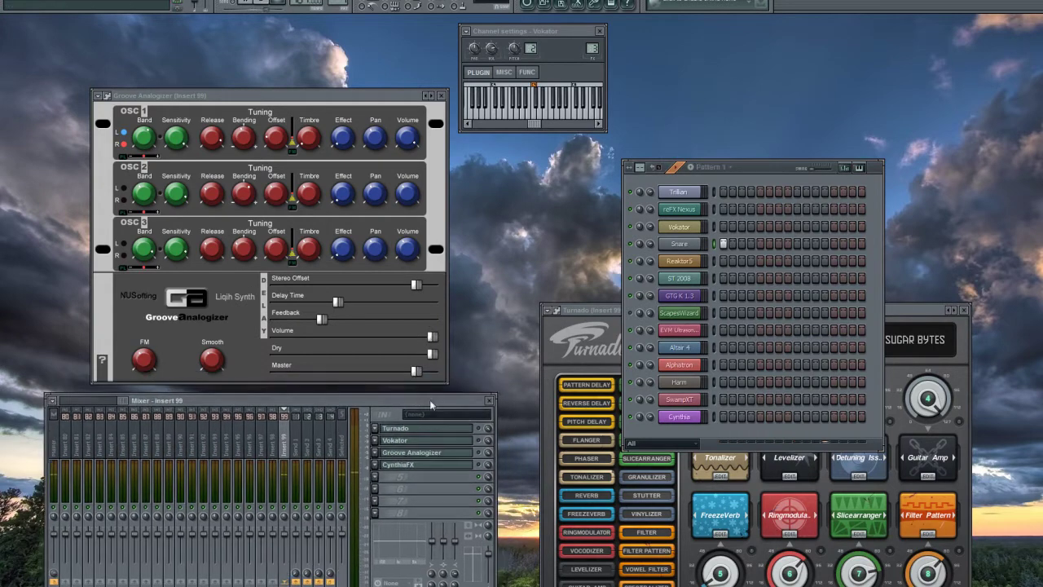
click(468, 454)
click(462, 454)
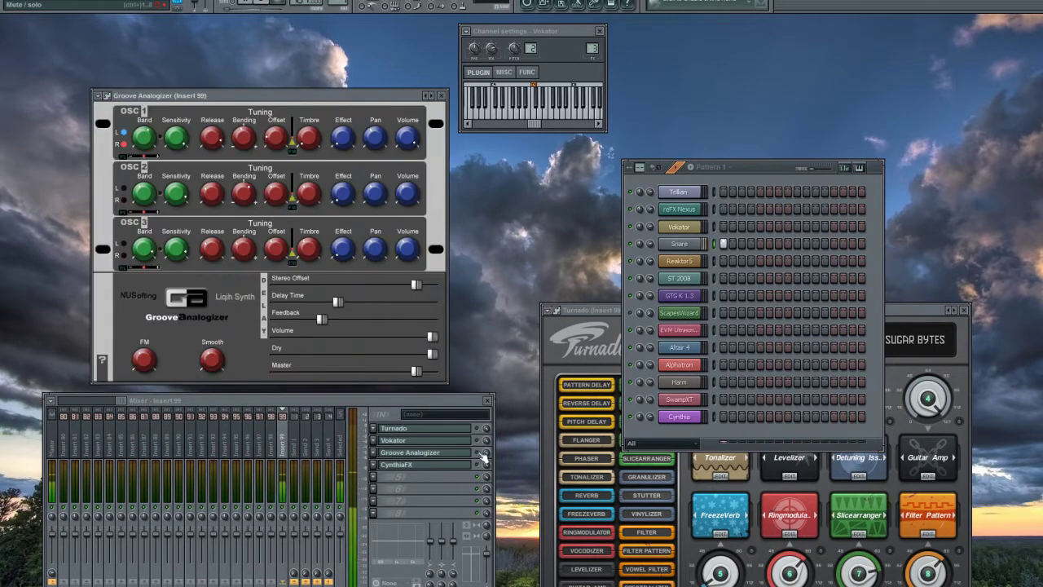
click(483, 457)
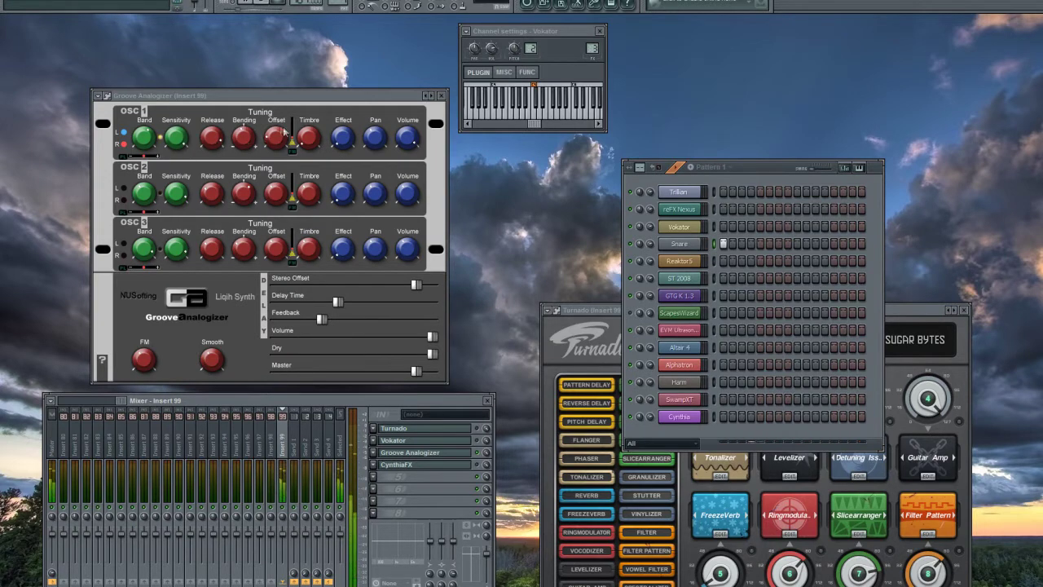
- Add a second snare hit later in the Pattern 1 snare row
click(244, 149)
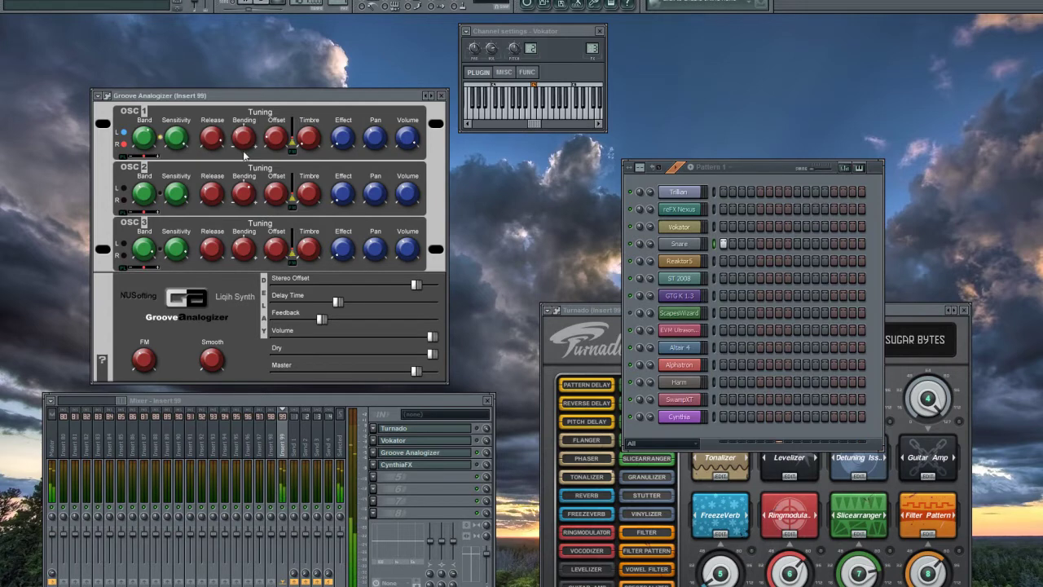
click(798, 243)
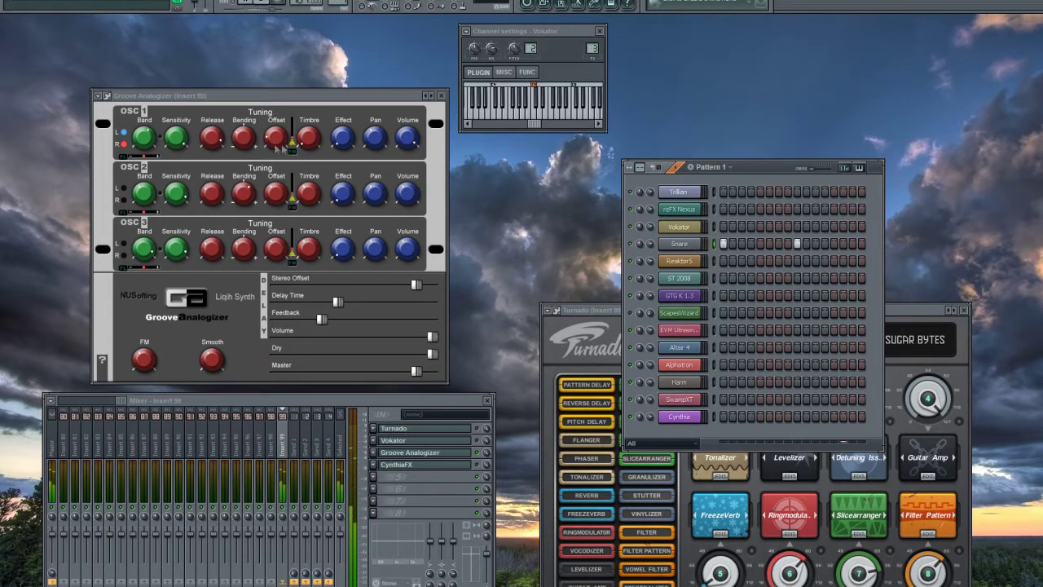
click(280, 145)
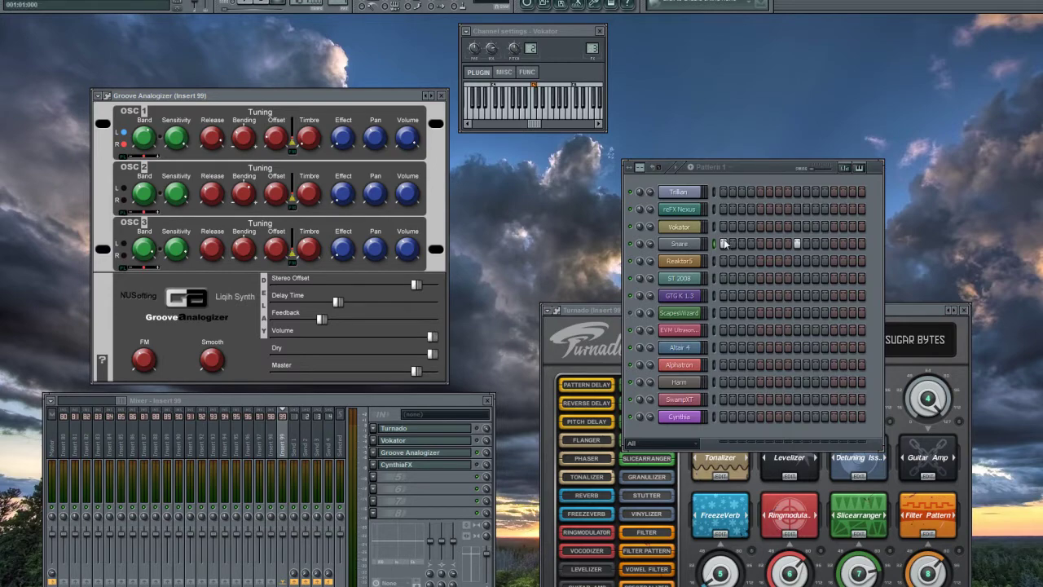
click(486, 458)
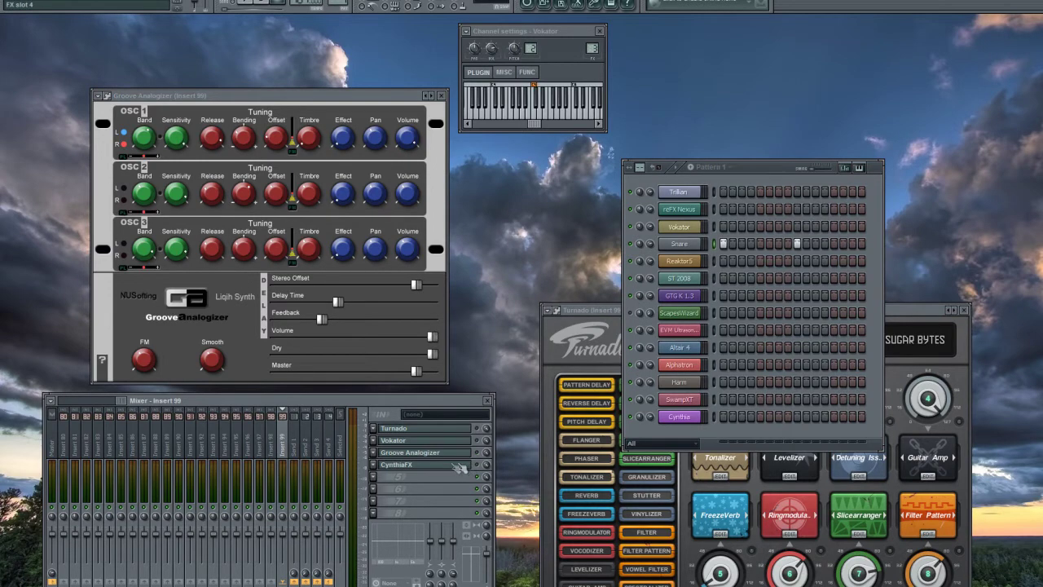
- Open the CynthiaFX editor from the mixer insert and reposition its window
click(457, 466)
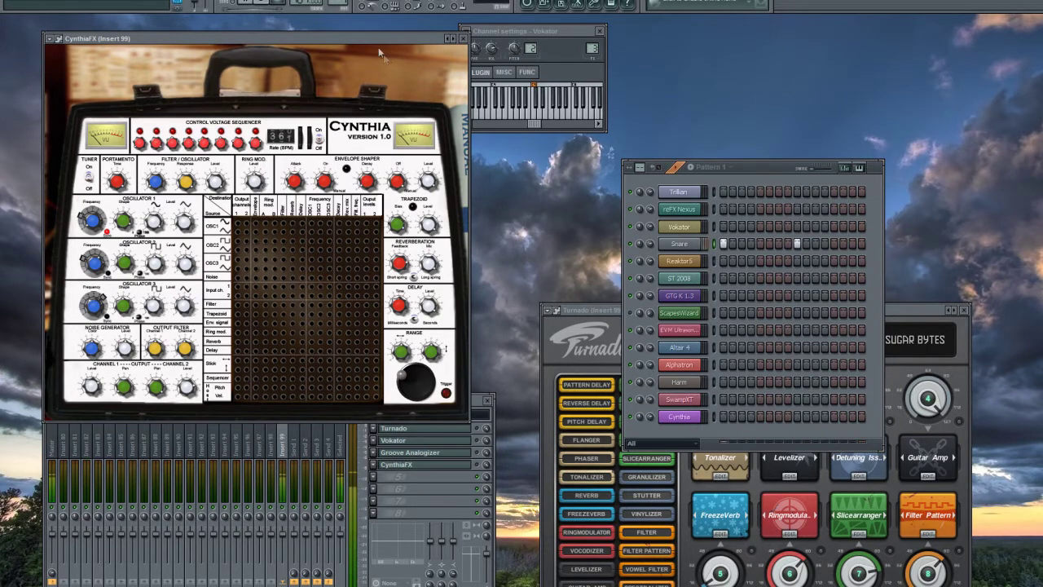
drag(366, 35, 500, 99)
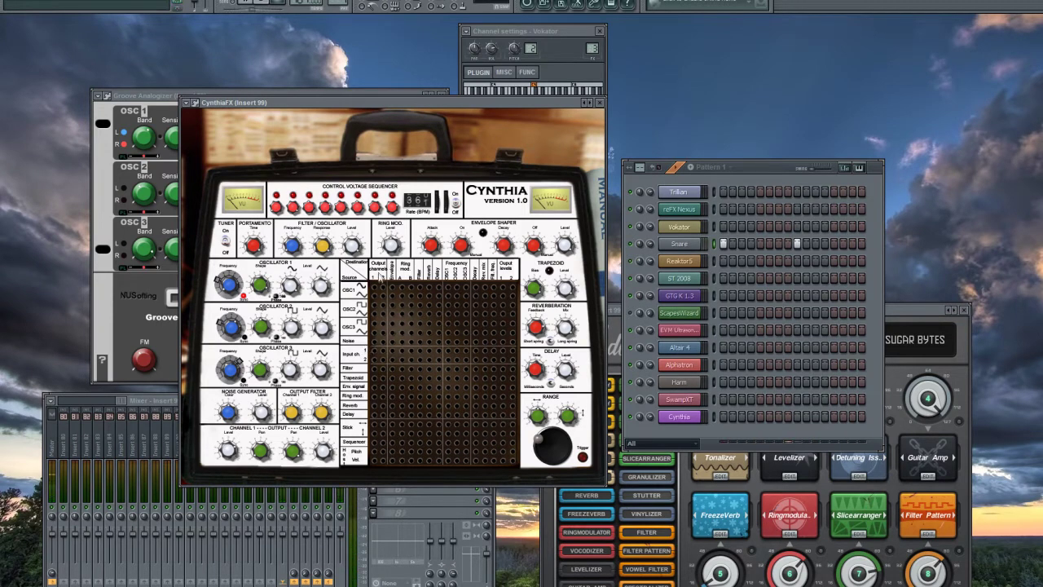
mouse_move(394, 110)
mouse_down()
mouse_move(309, 68)
mouse_move(233, 55)
mouse_up()
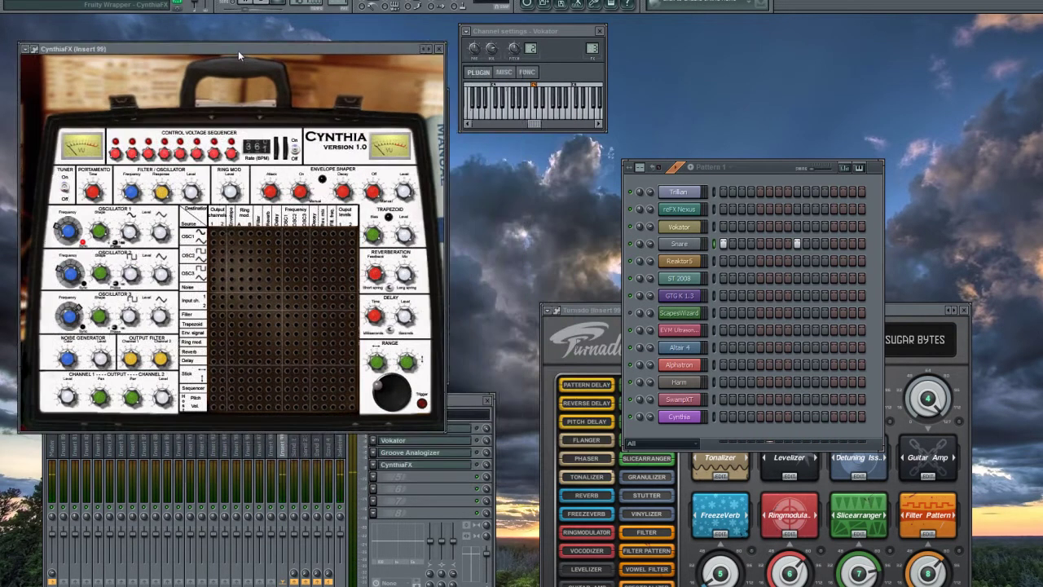
click(479, 475)
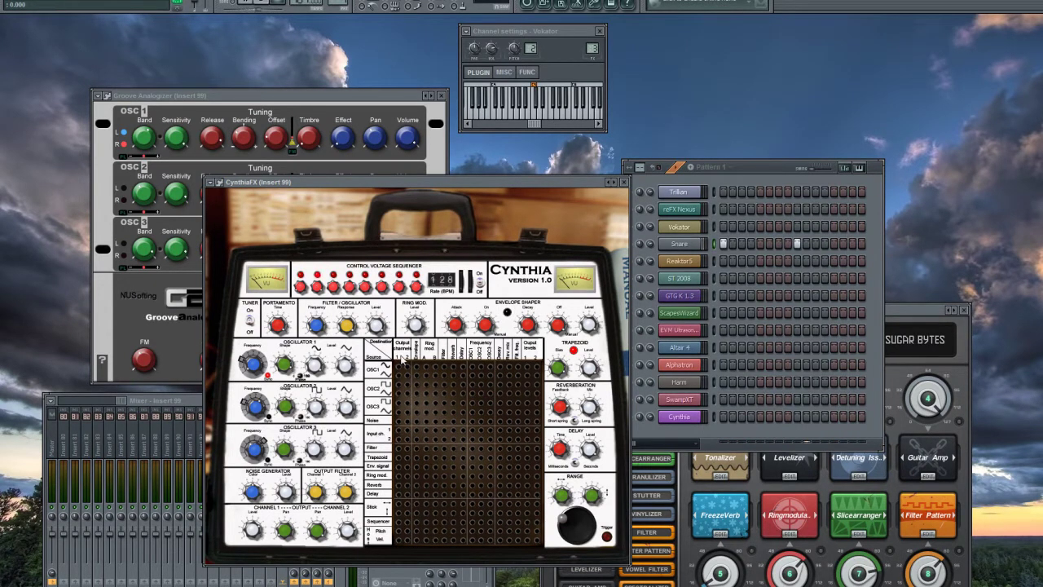
- Place green and red pins in the Cynthia matrix and centre the Range joystick
click(399, 430)
drag(576, 524, 592, 526)
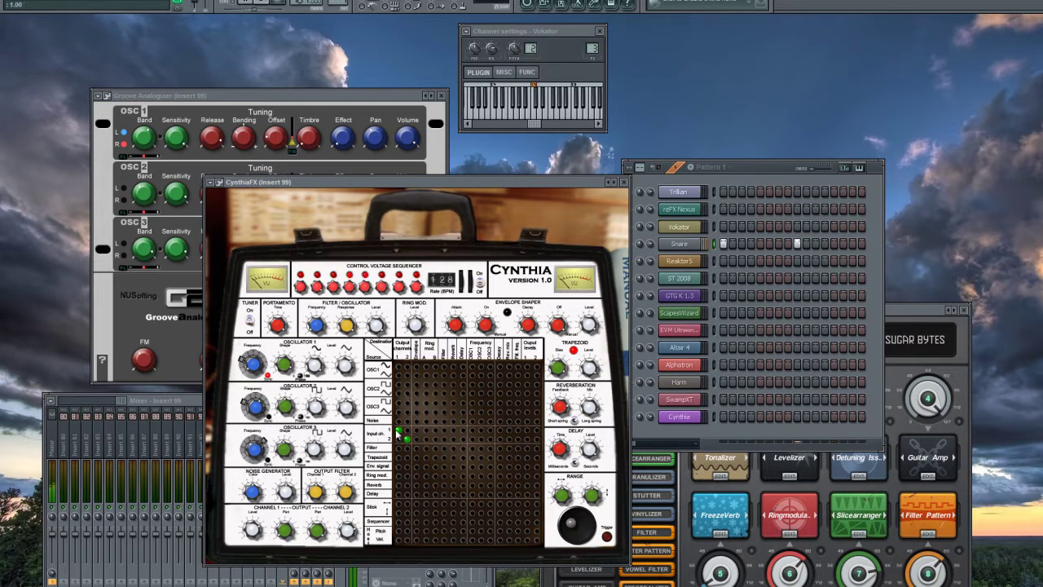
click(405, 438)
click(453, 430)
click(453, 440)
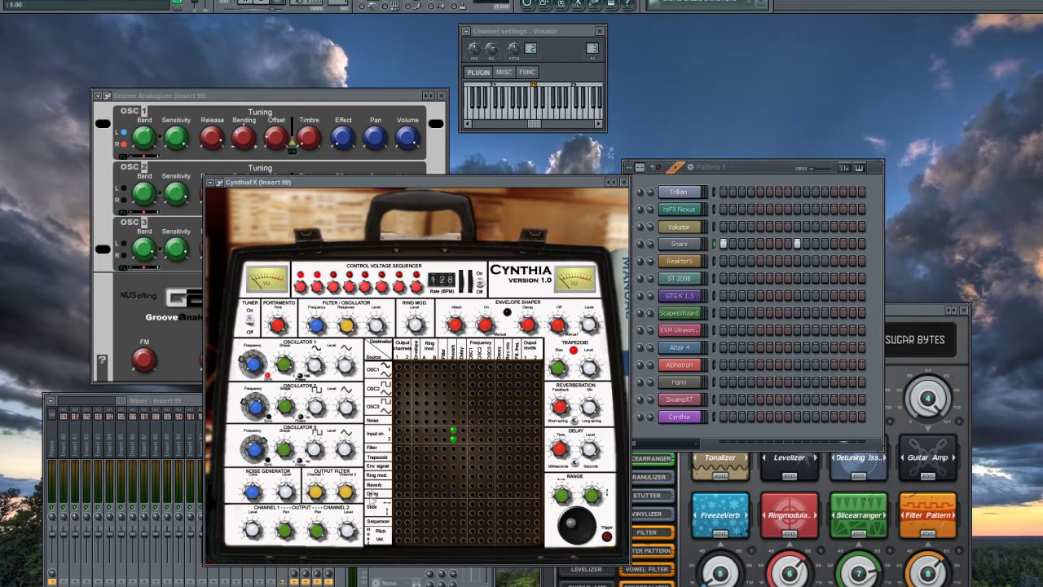
click(399, 486)
- Move the CynthiaFX window aside and close it
click(722, 247)
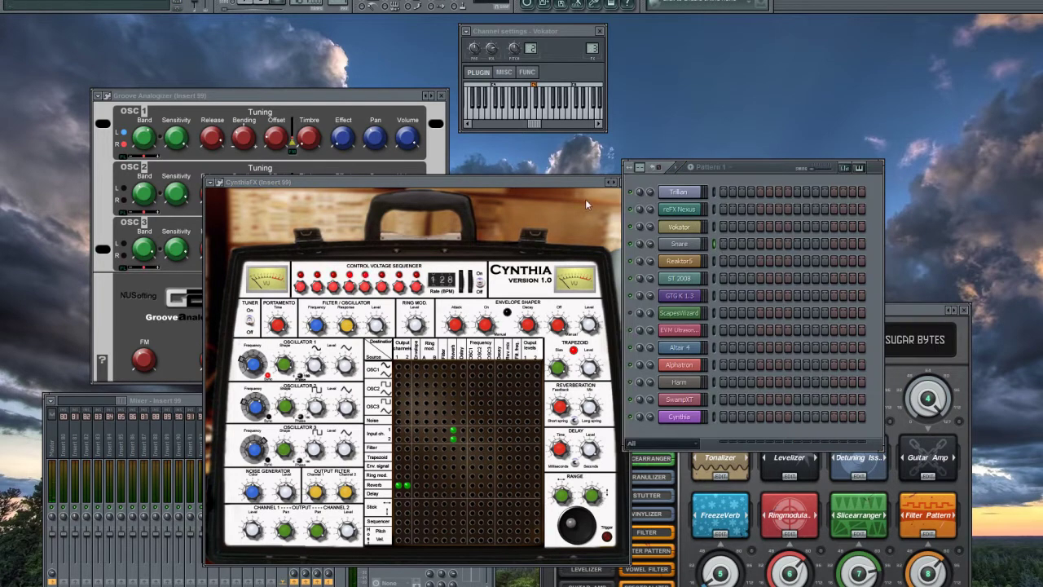
drag(594, 186, 517, 180)
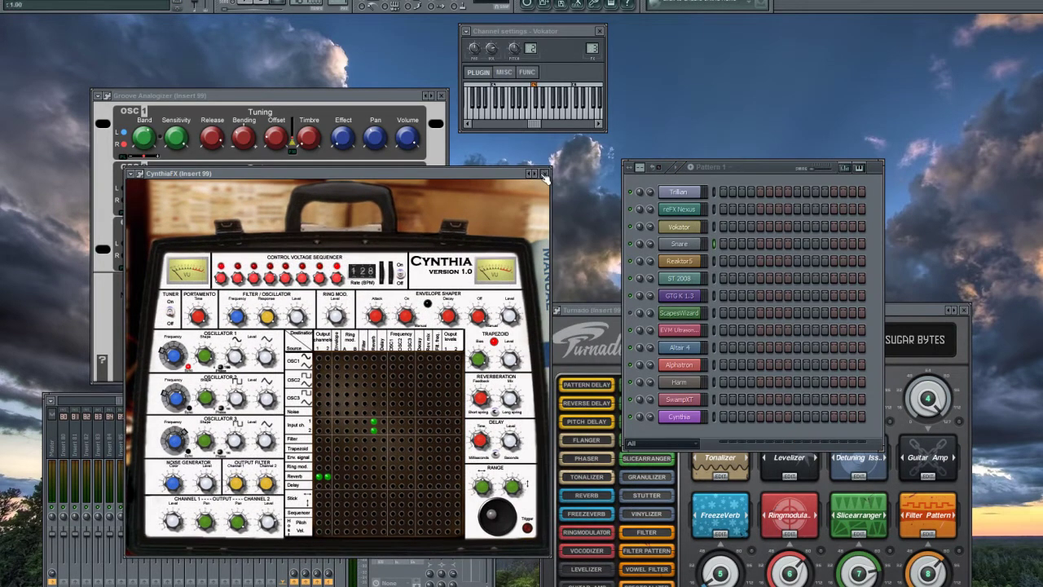
click(534, 175)
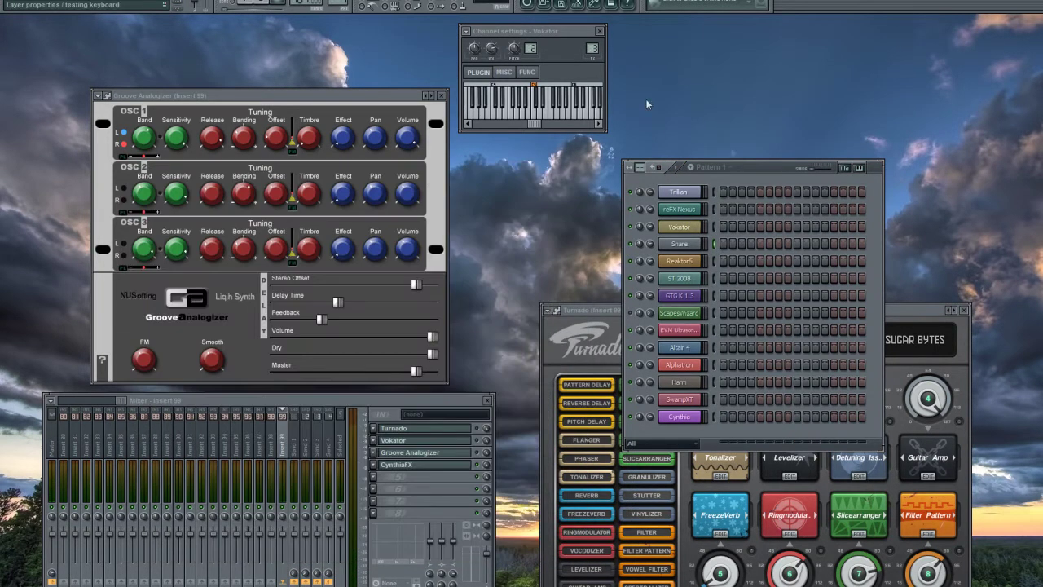
- Open Reaktor5 and expand the factory Instruments folder in its browser
click(683, 263)
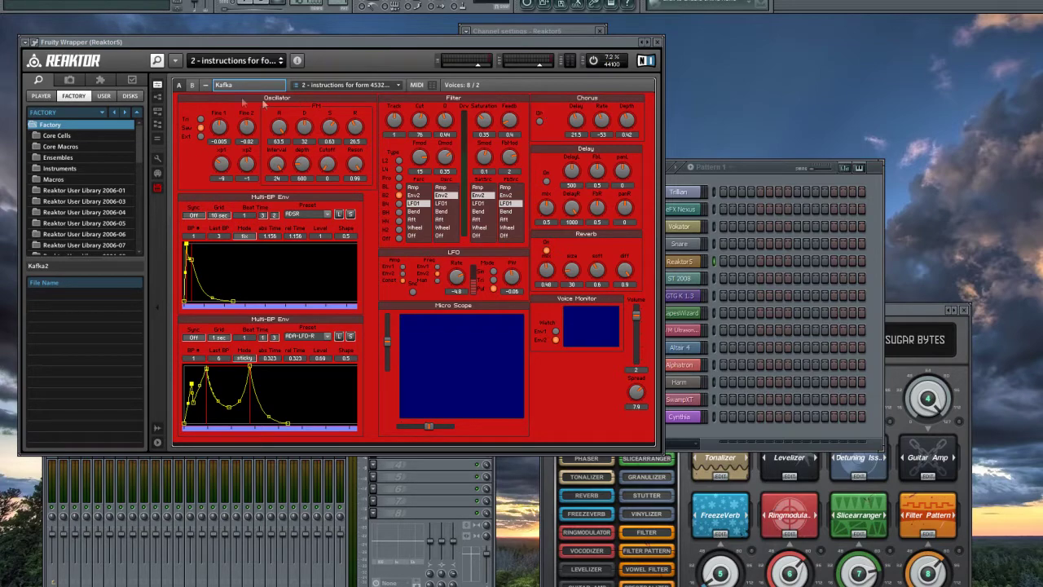
drag(145, 42, 257, 68)
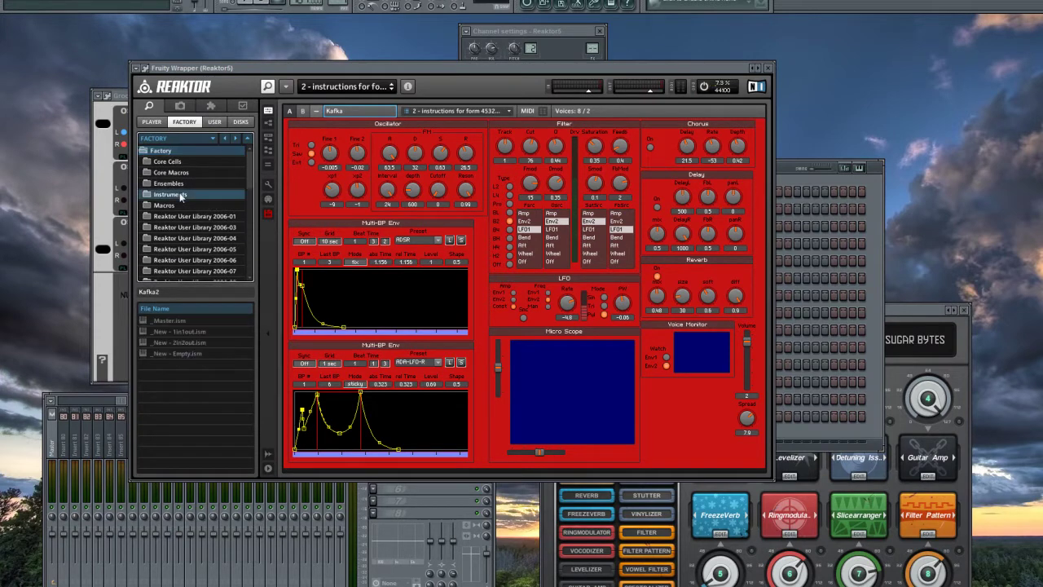
click(179, 195)
double_click(168, 196)
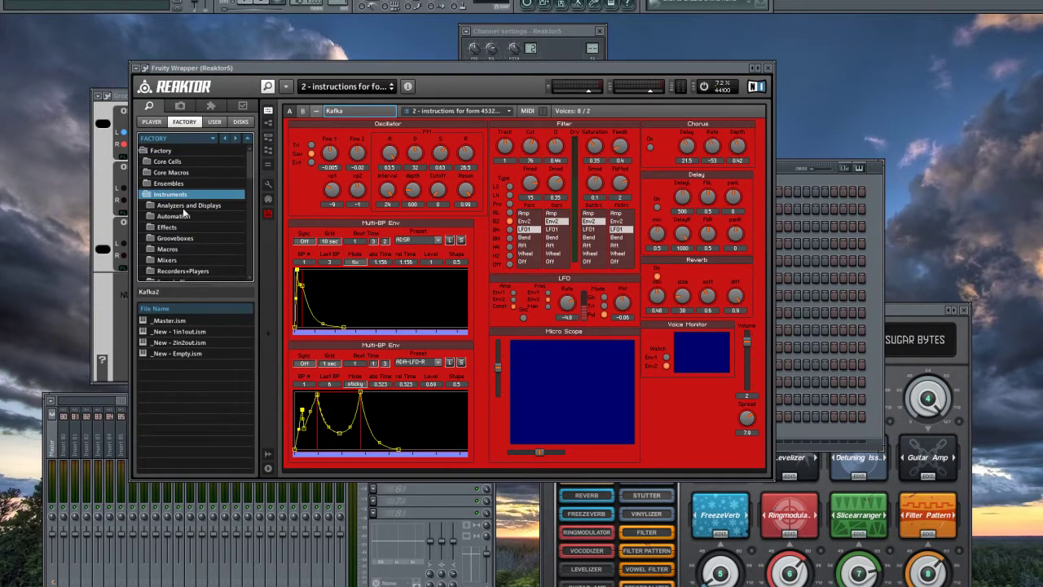
scroll(184, 207, down, 2)
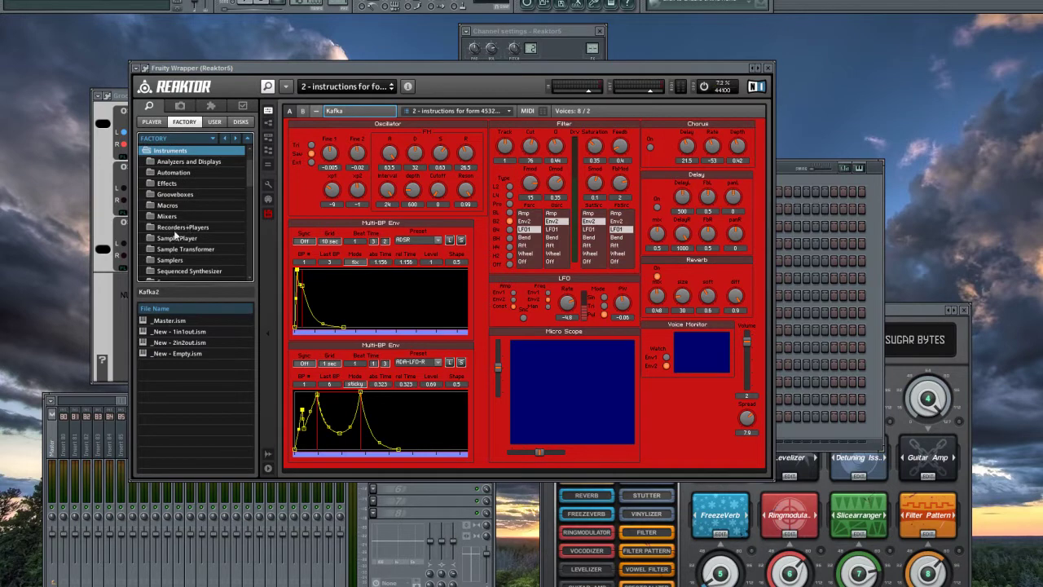
- Load the Lazerbass ensemble from the factory Synthesizers folder
click(167, 217)
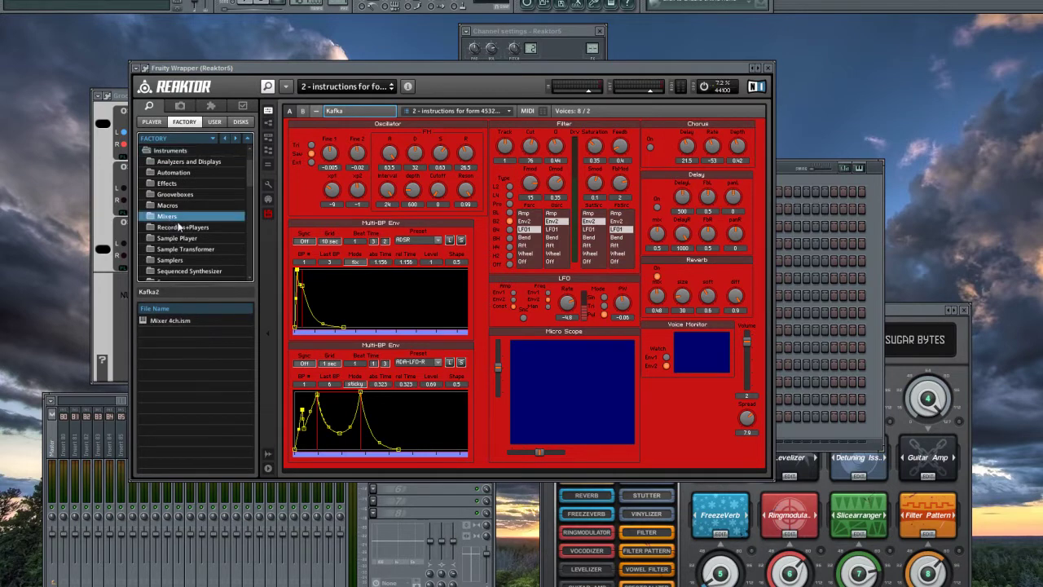
scroll(171, 257, down, 1)
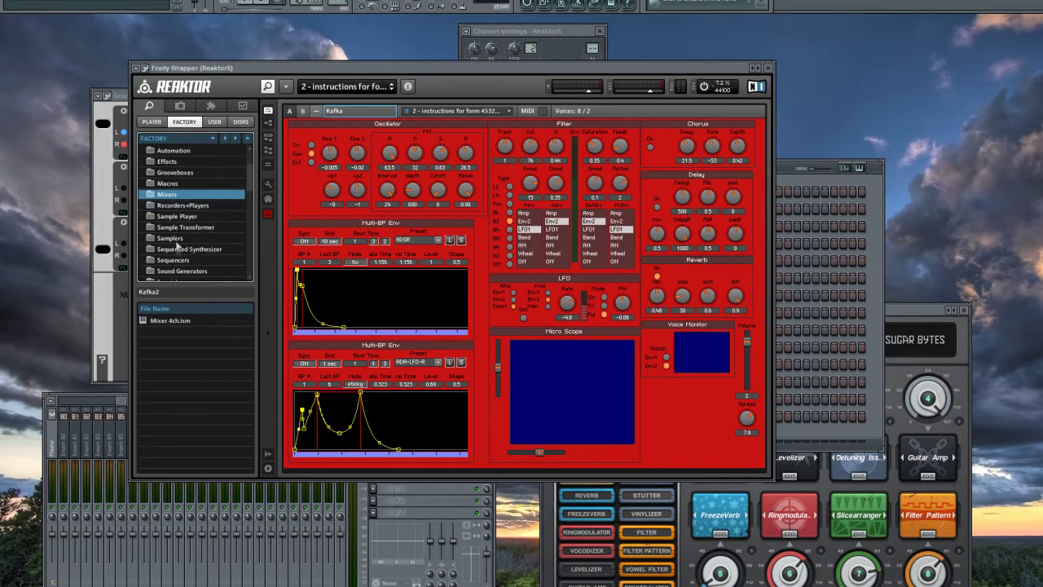
scroll(171, 257, down, 2)
scroll(178, 244, down, 2)
scroll(178, 241, down, 1)
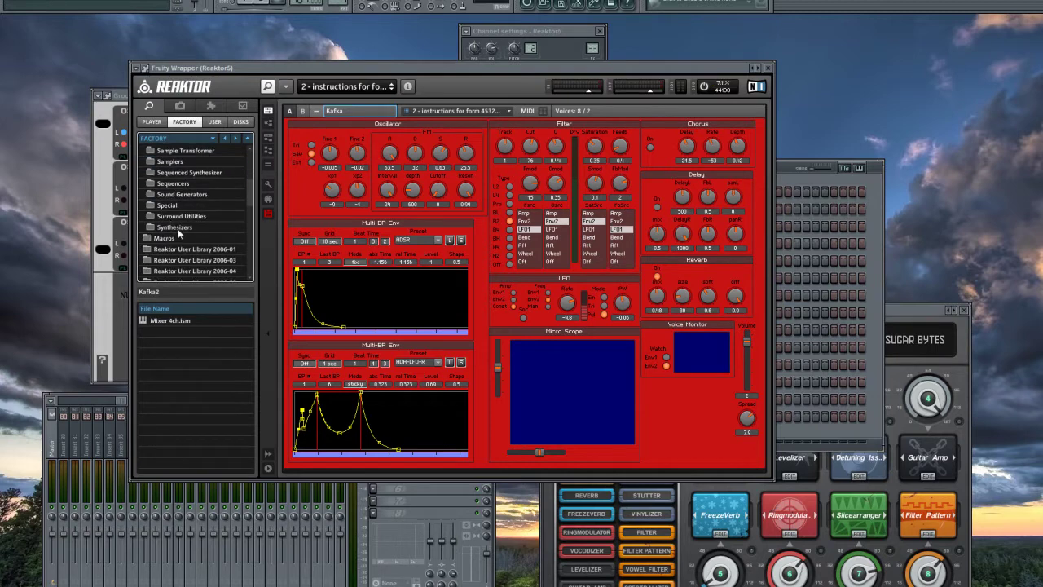
click(176, 228)
click(183, 405)
scroll(177, 416, down, 1)
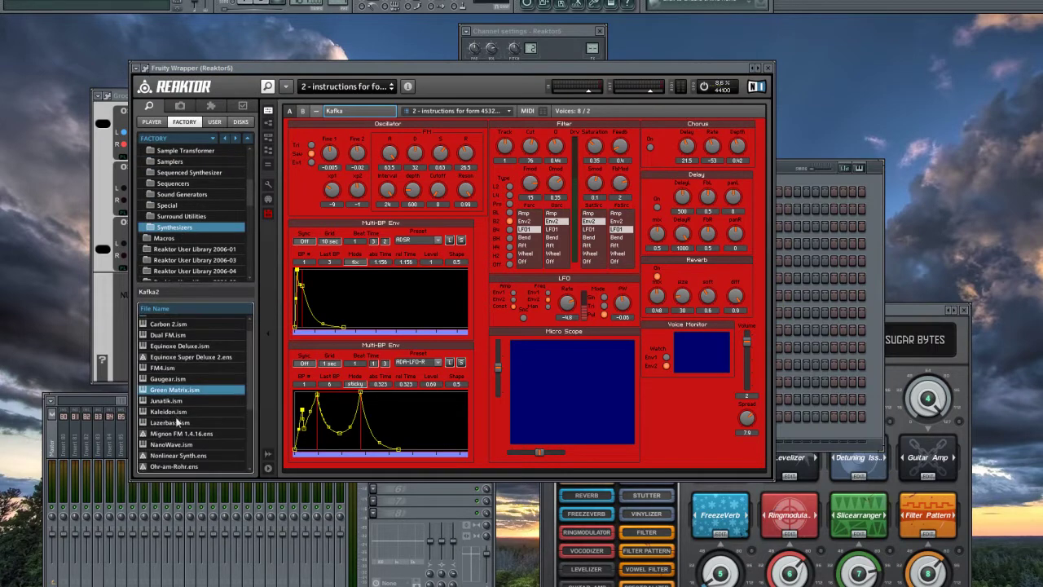
double_click(174, 423)
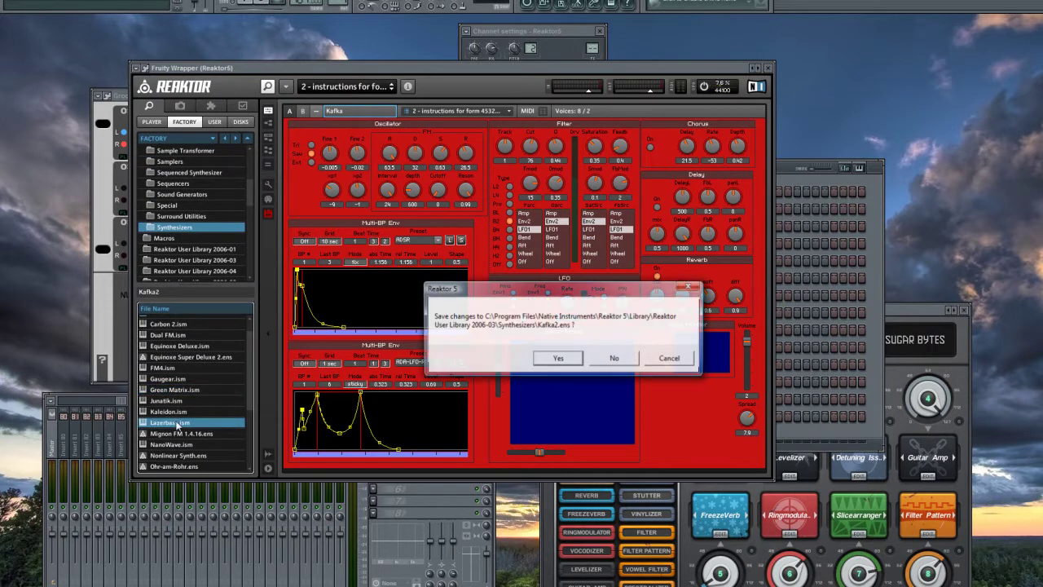
- Return to the Reaktor library folders and collapse the Instruments folder
click(605, 362)
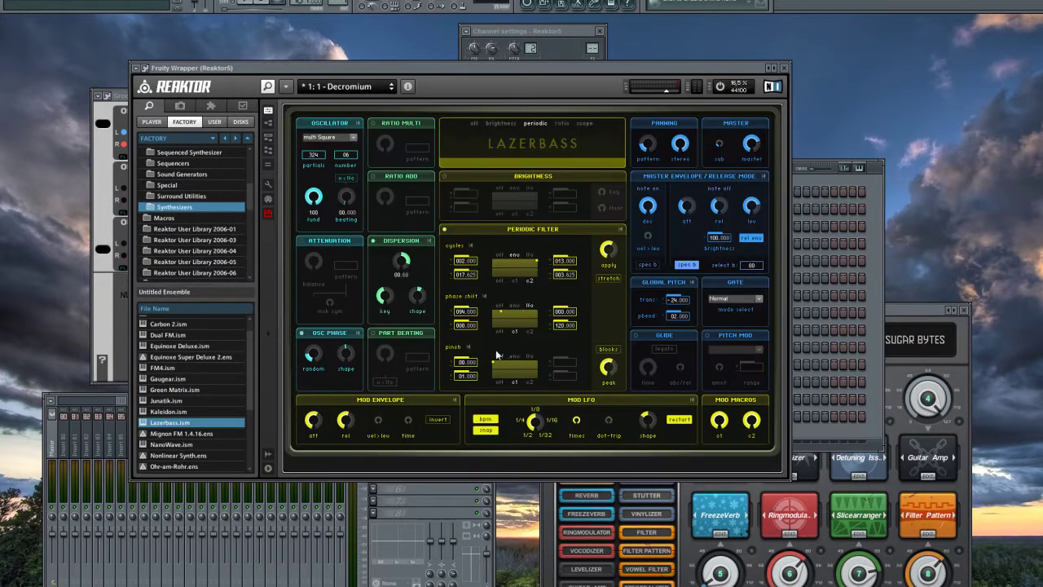
mouse_move(250, 396)
mouse_down()
mouse_move(251, 417)
mouse_move(245, 342)
mouse_up()
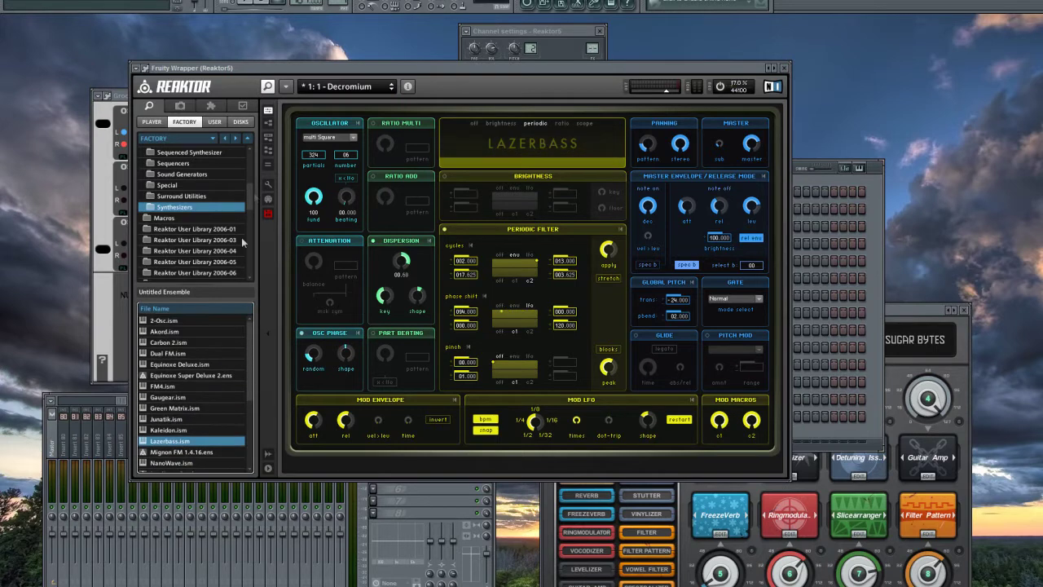
click(248, 205)
scroll(247, 205, up, 3)
scroll(242, 190, up, 3)
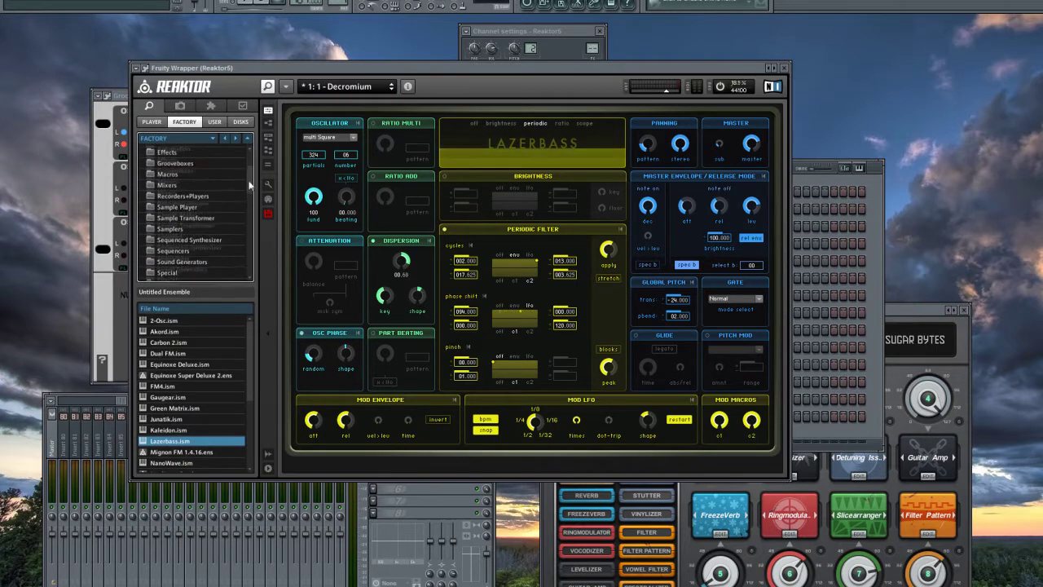
scroll(237, 179, up, 4)
double_click(172, 191)
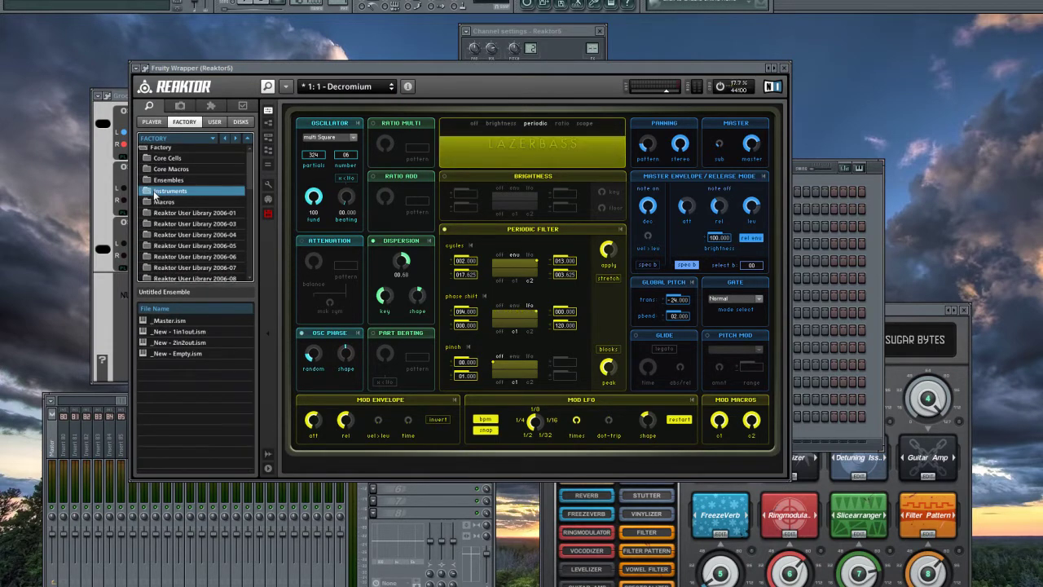
- Load Padrone2.0 from the Synthesizers folder of Reaktor User Library 2006-01
click(192, 213)
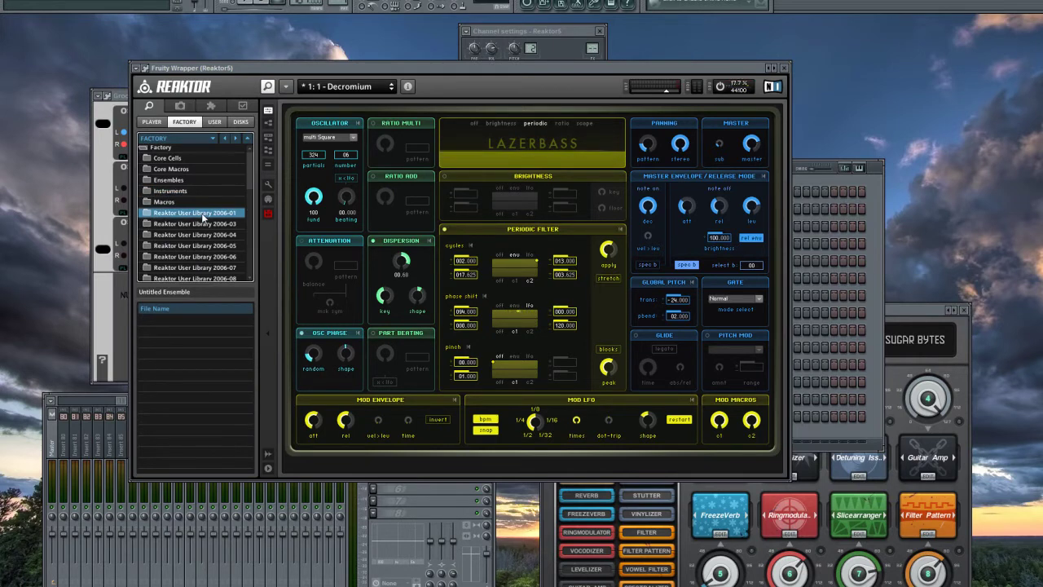
double_click(203, 215)
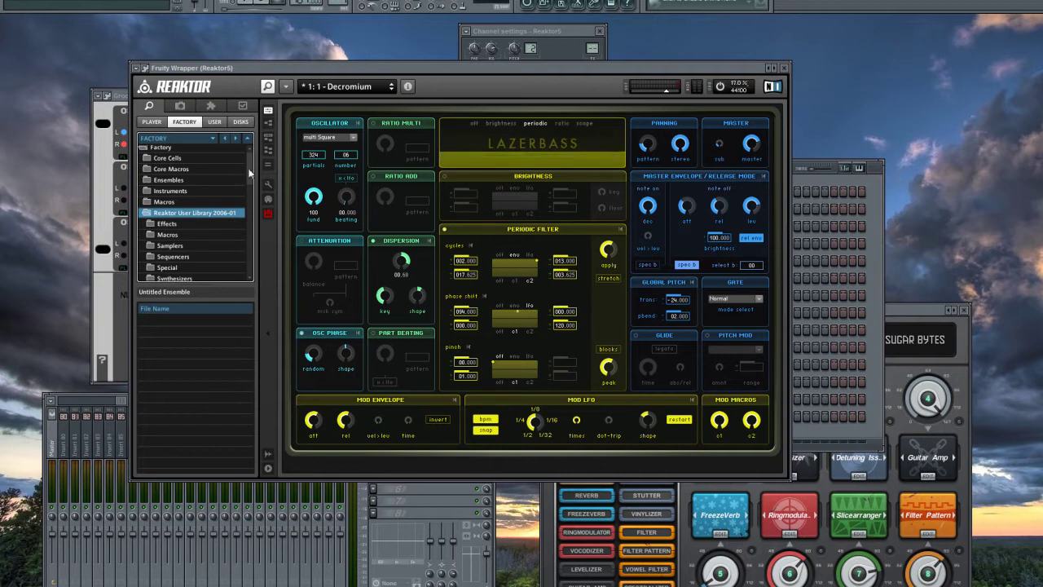
drag(251, 168, 254, 179)
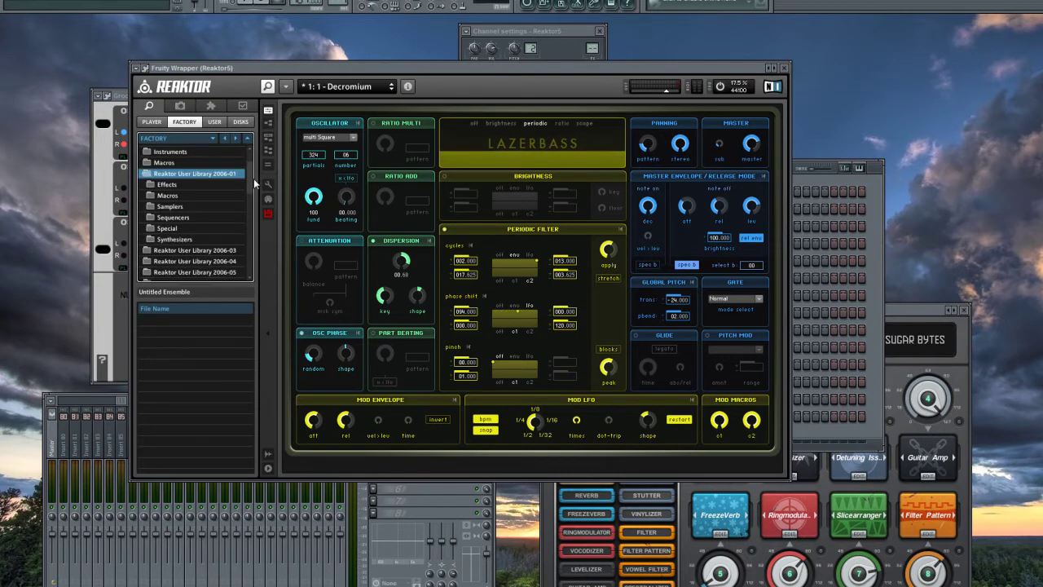
scroll(252, 180, down, 1)
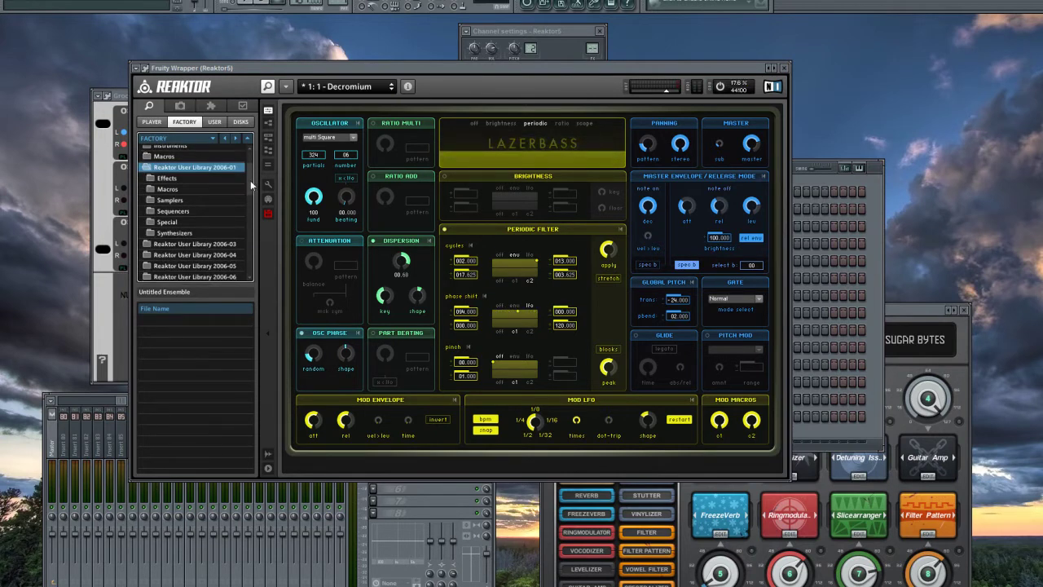
scroll(250, 180, down, 2)
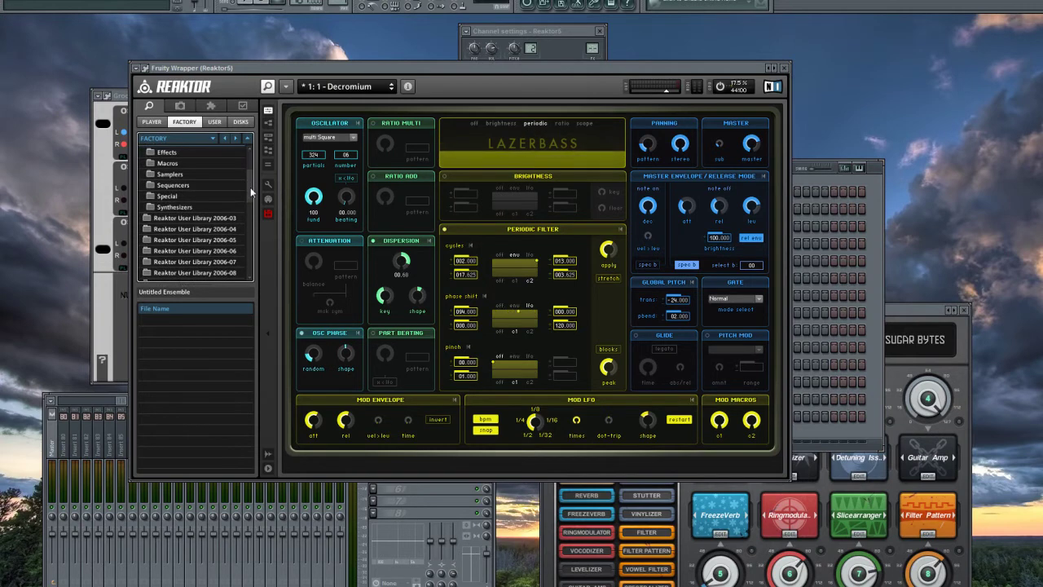
click(187, 207)
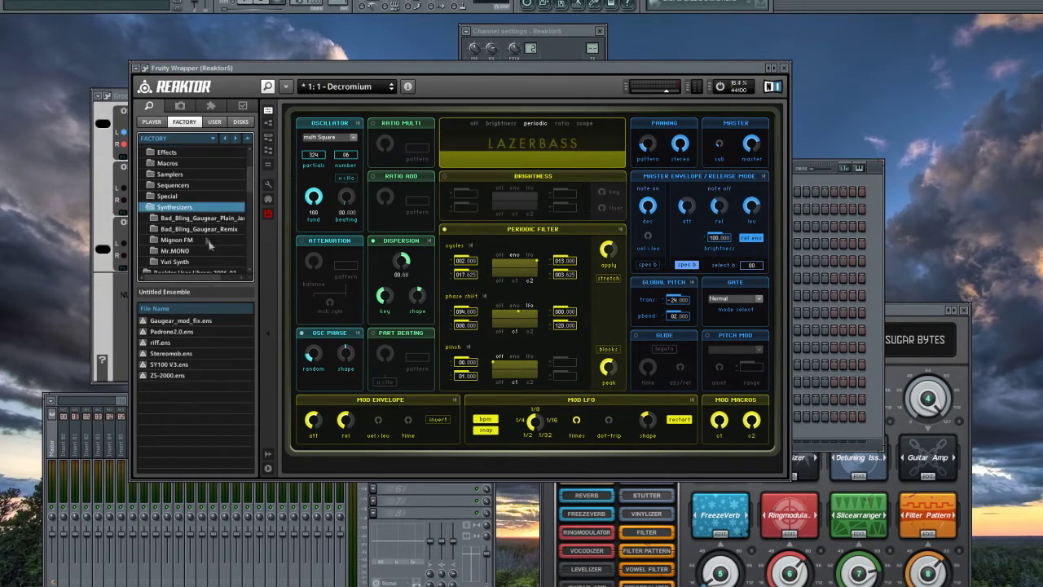
double_click(175, 330)
- Discard unsaved changes to load Padrone2.0, then load Stereomob without saving
click(587, 357)
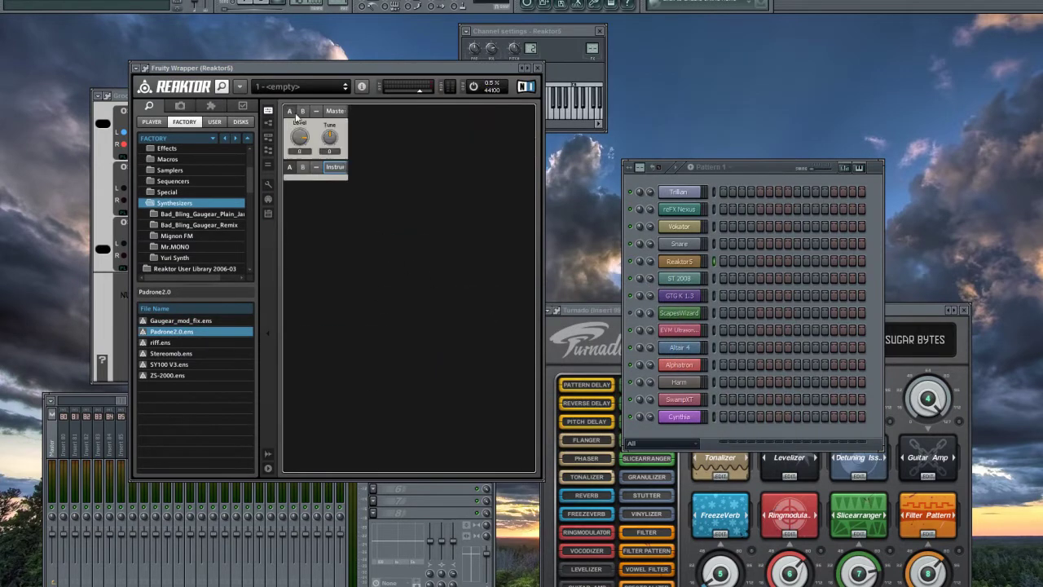
click(191, 355)
double_click(189, 355)
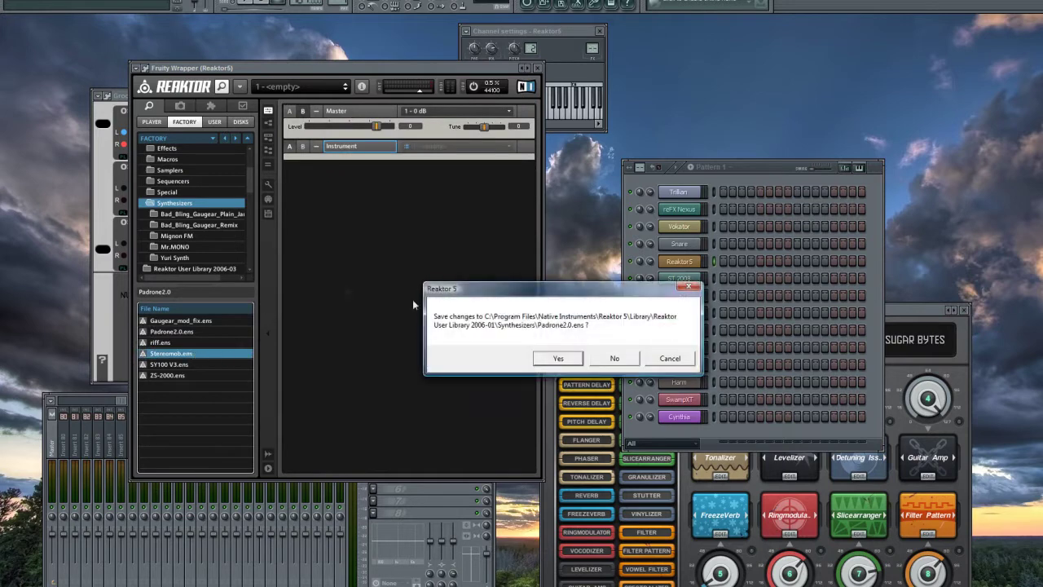
click(614, 358)
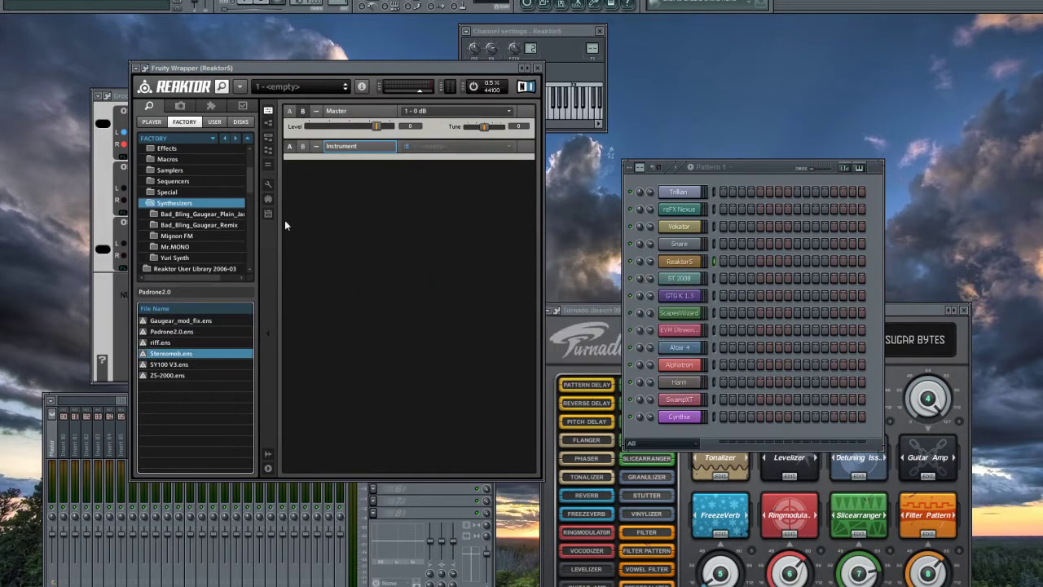
- Browse the synthesizer subfolders and collapse Reaktor User Library 2006-01
click(189, 226)
click(186, 247)
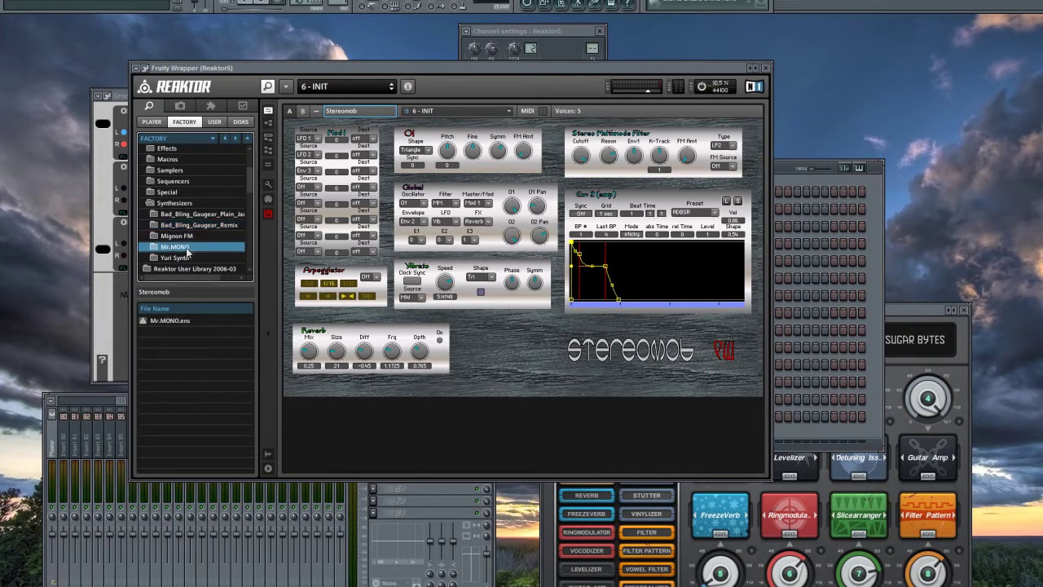
drag(248, 200, 255, 163)
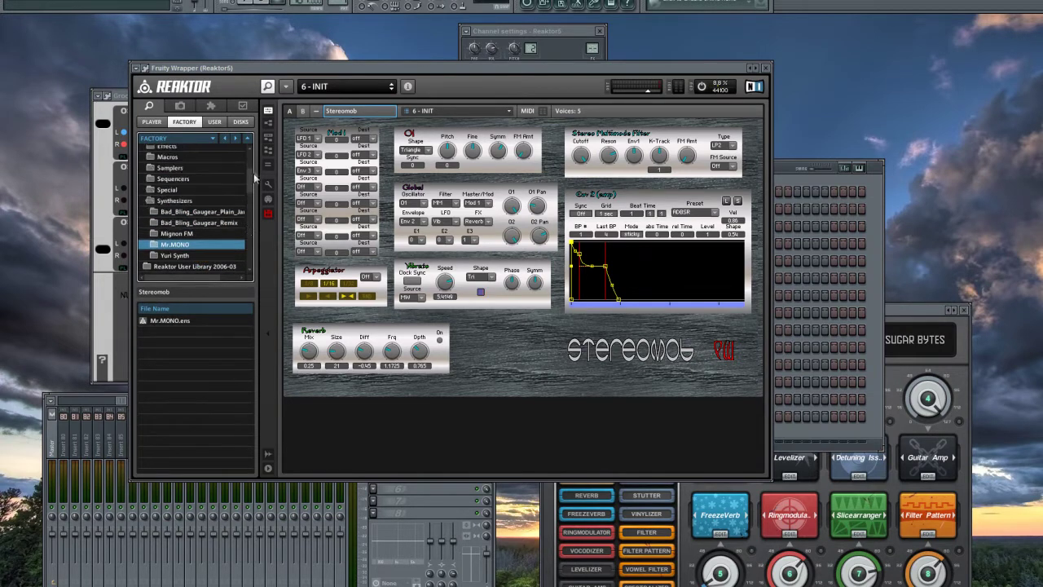
click(195, 217)
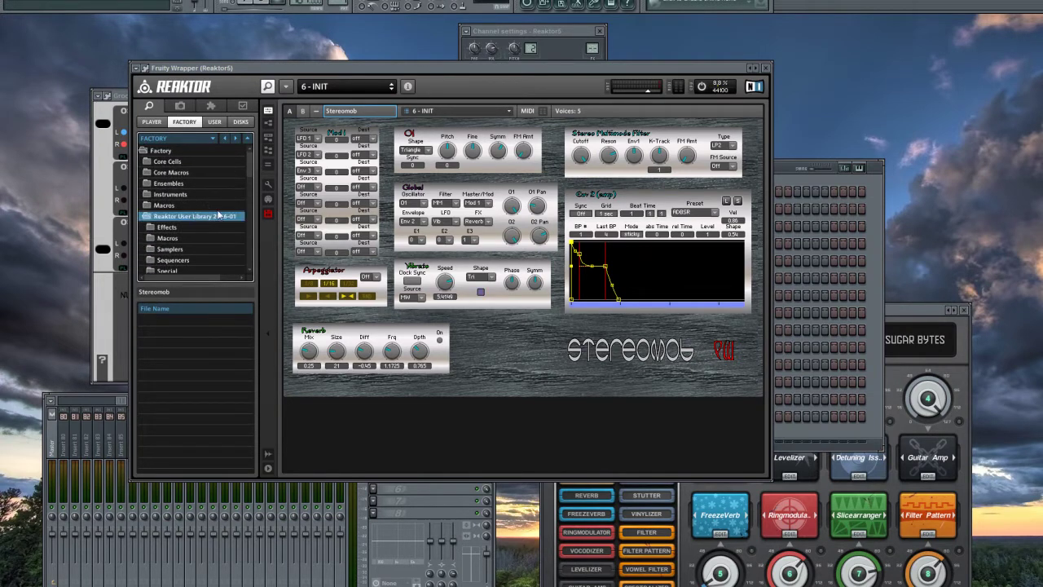
double_click(208, 220)
mouse_move(251, 191)
mouse_down()
mouse_move(264, 280)
mouse_move(254, 216)
mouse_up()
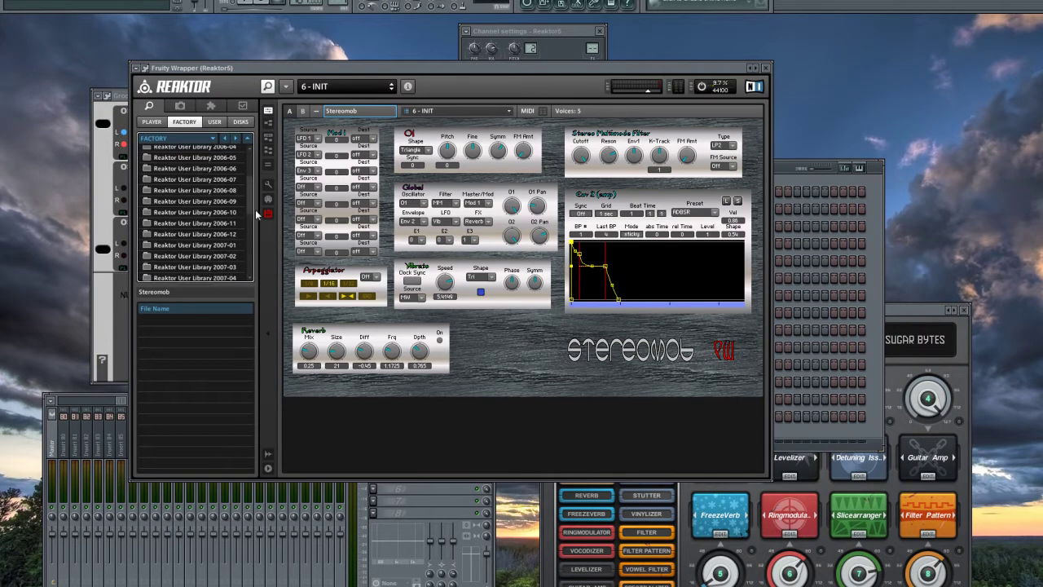
- Load Rodan_v2 from the 2006-11 Synthesizers folder, discarding Stereomob changes
double_click(219, 225)
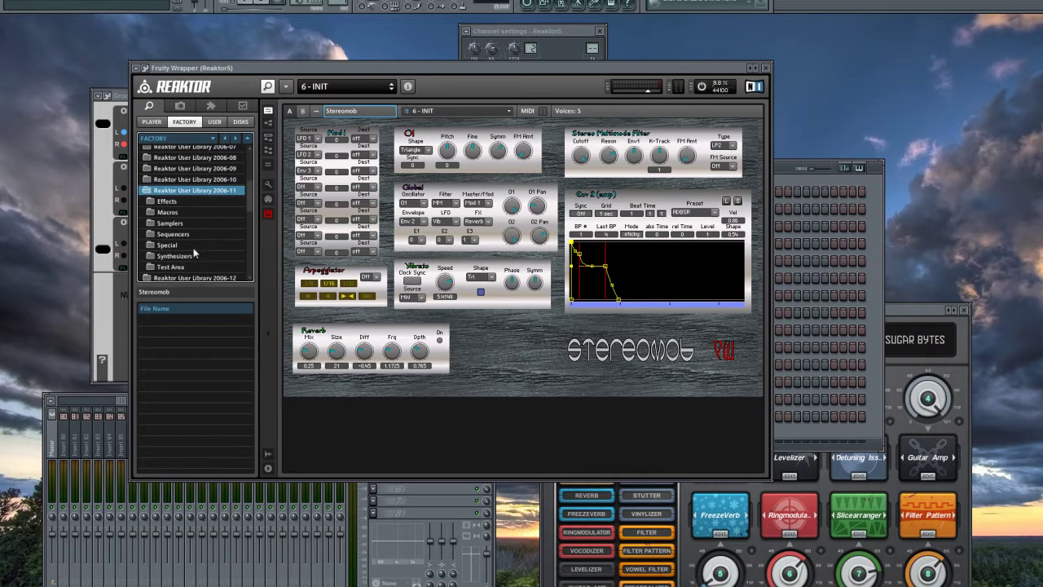
scroll(196, 253, down, 1)
click(186, 235)
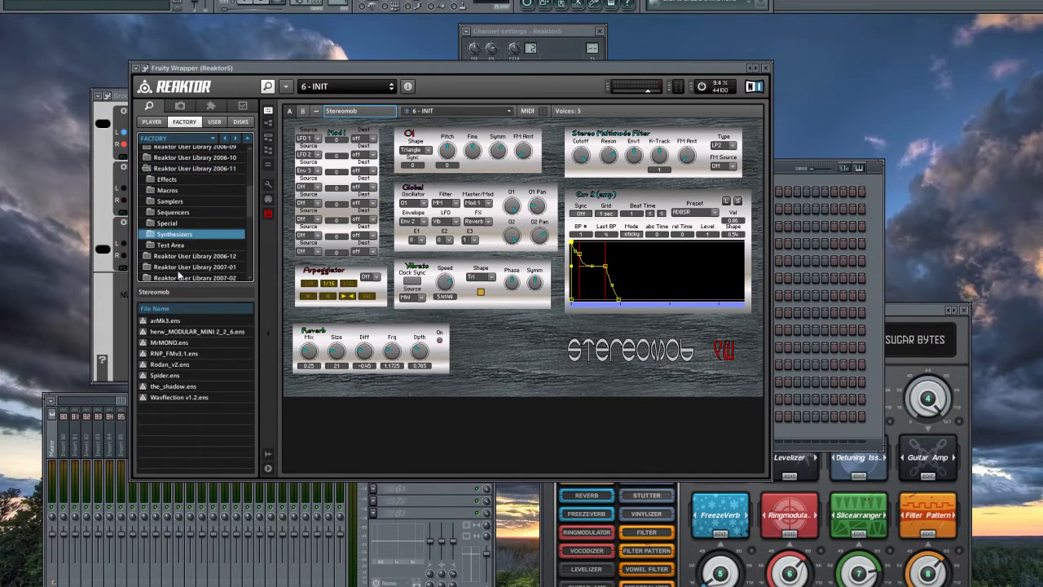
double_click(171, 365)
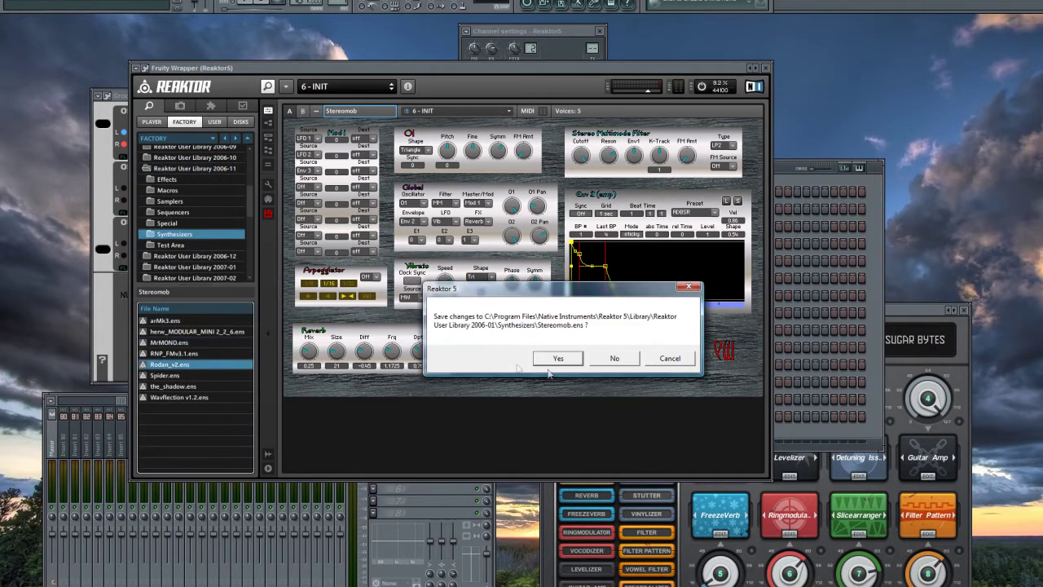
click(613, 359)
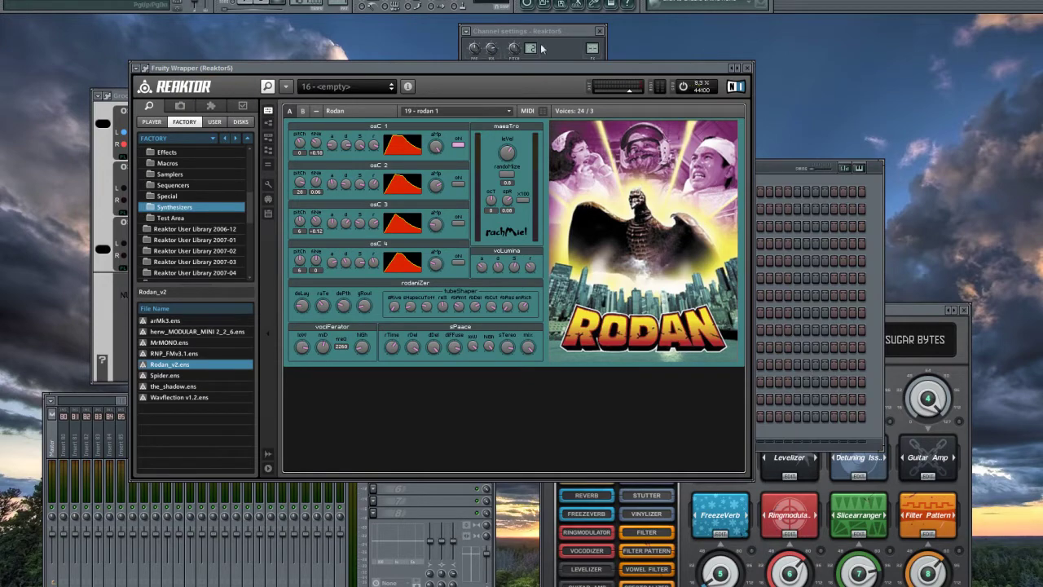
- Toggle the first Reaktor5 step on and off, then close the Reaktor window
drag(494, 67, 363, 45)
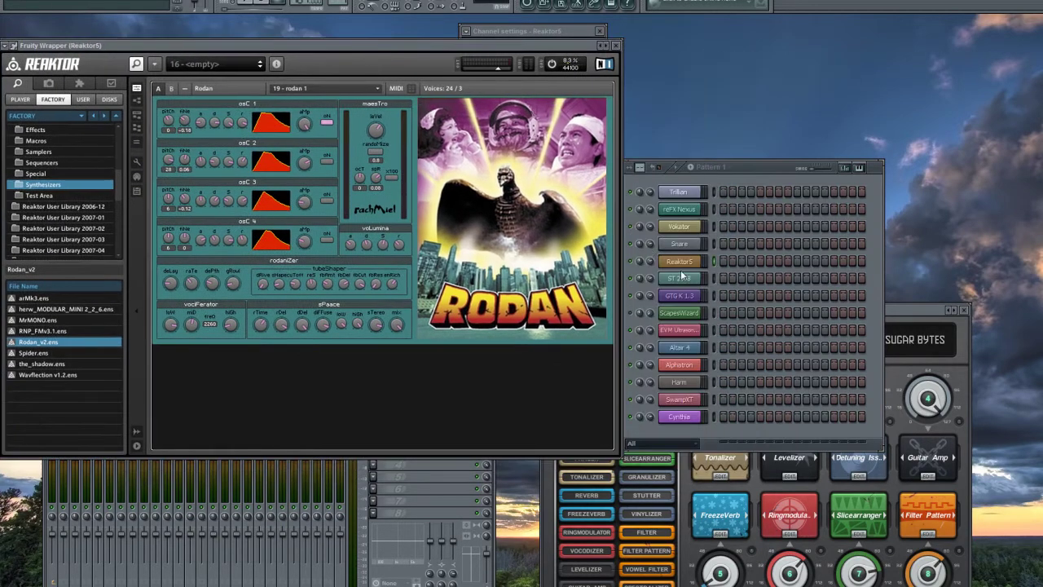
click(723, 257)
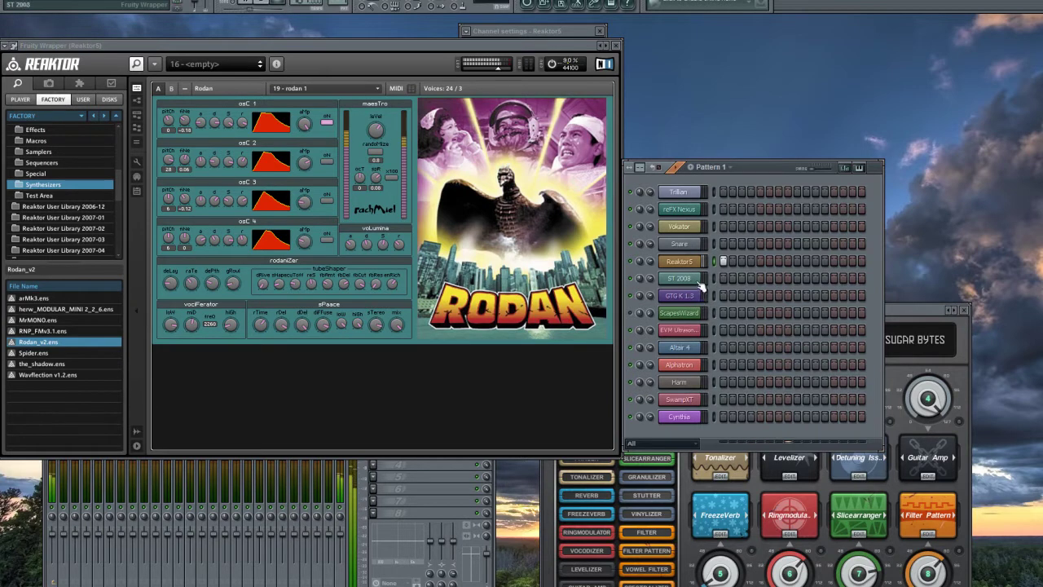
click(725, 261)
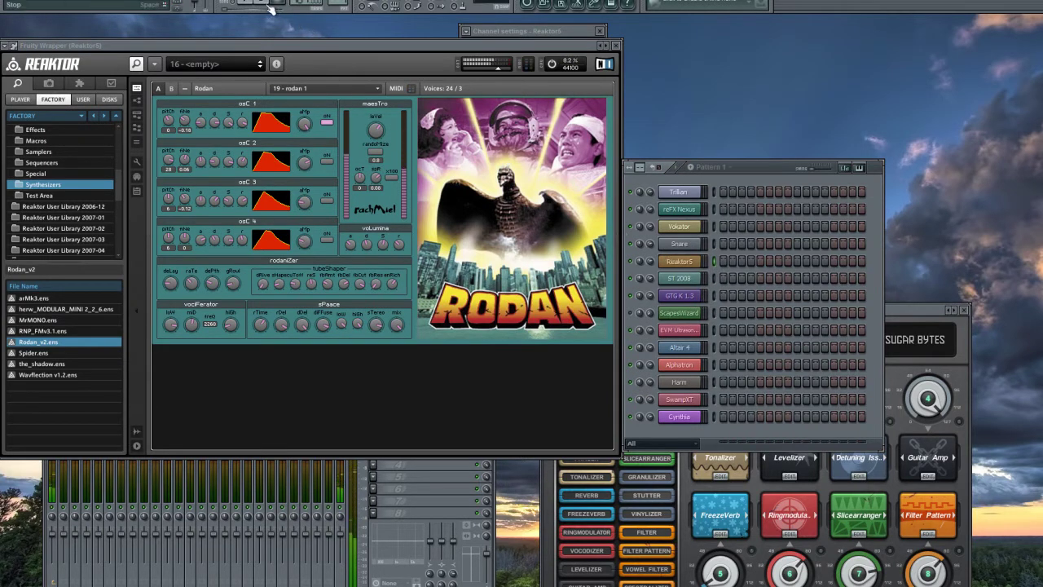
drag(319, 53, 438, 103)
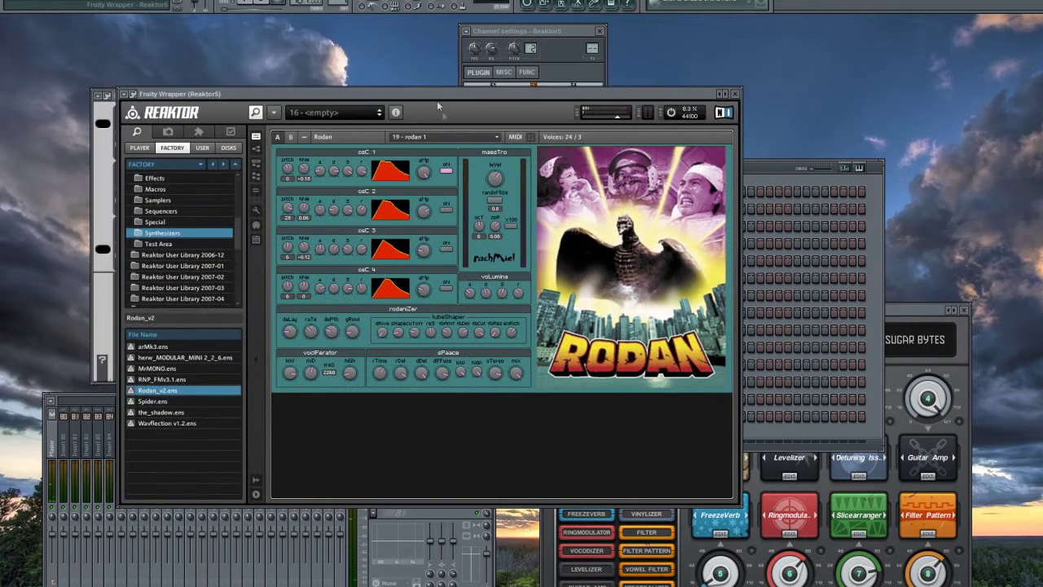
click(728, 93)
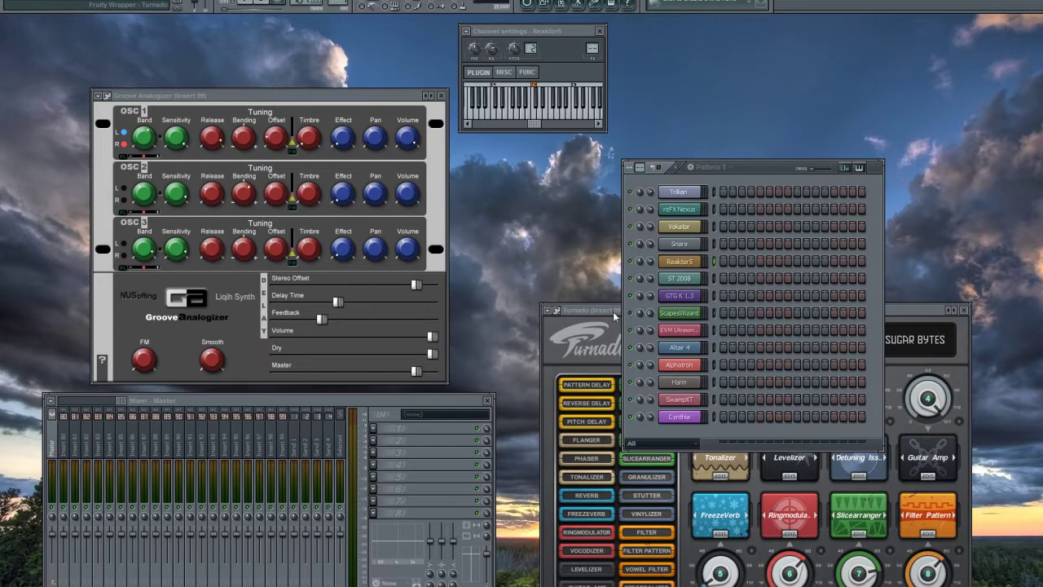
- Open ST 2008 and toggle its first step on and off
click(681, 281)
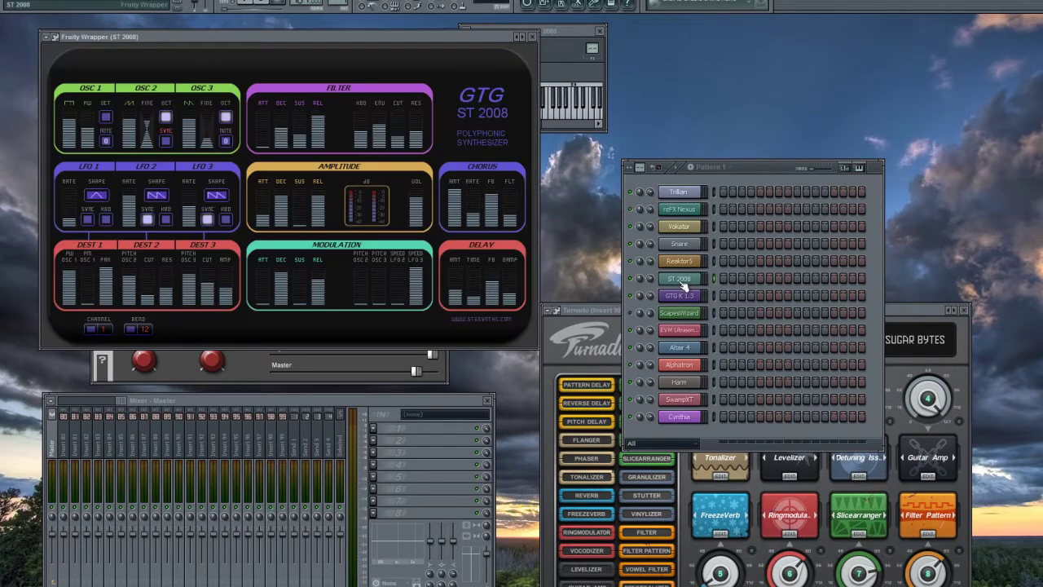
click(724, 279)
click(723, 279)
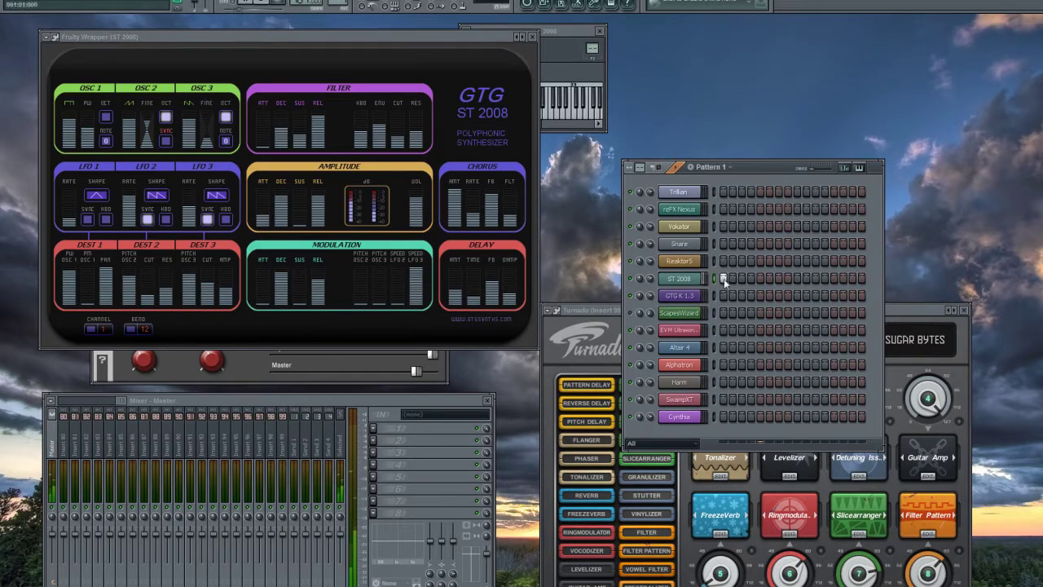
- Play four notes on the GTG K 1.3 keyboard, then bring up ScapesWizard
click(684, 296)
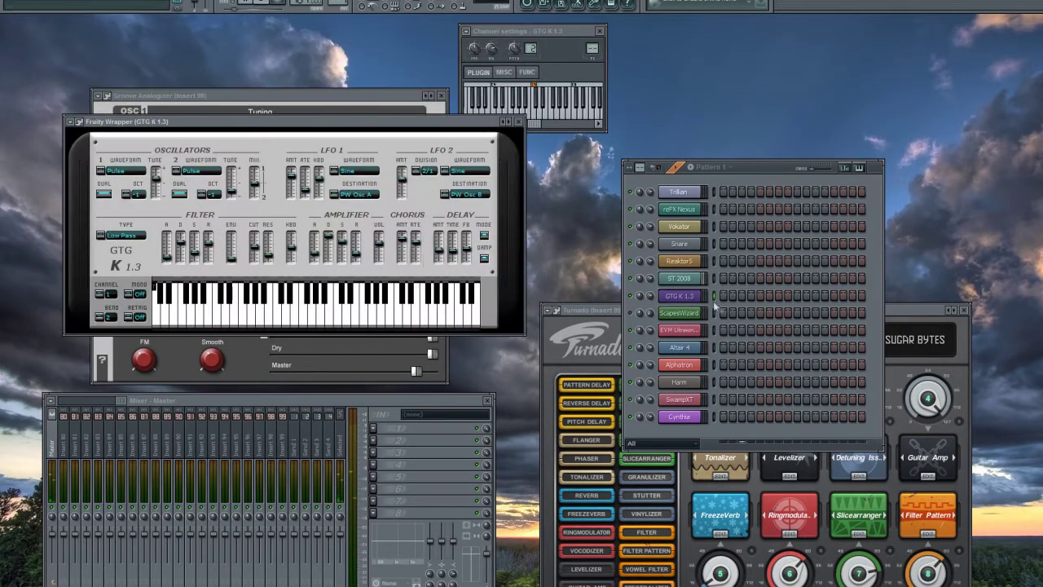
click(268, 320)
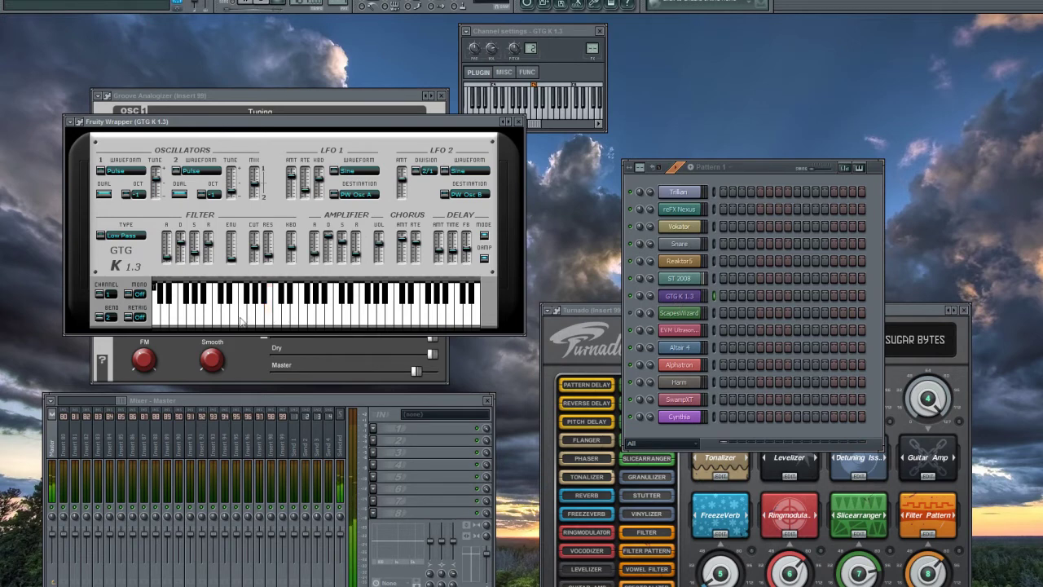
click(237, 319)
click(199, 319)
click(185, 319)
click(684, 314)
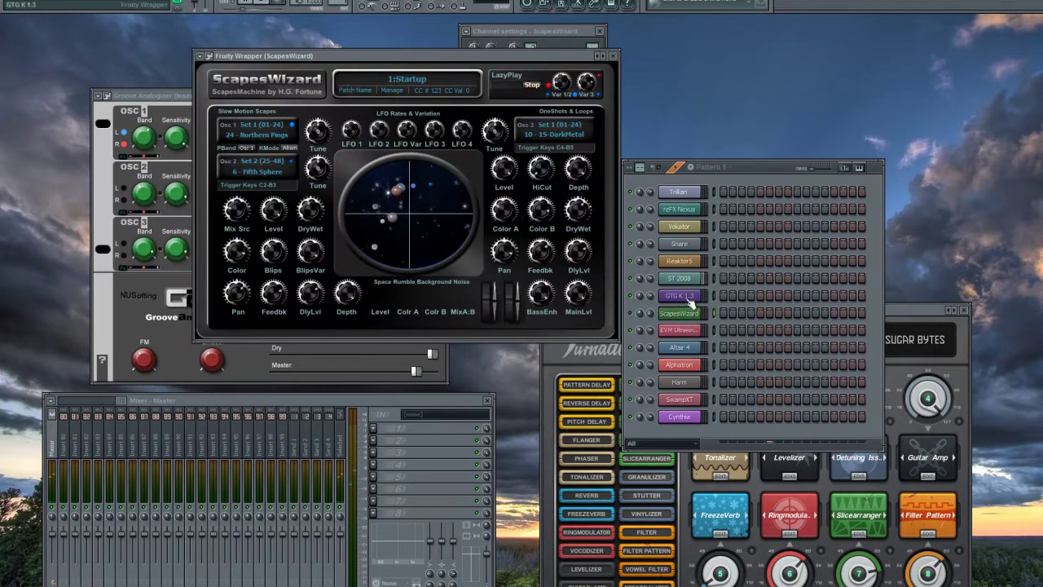
- Toggle the first ScapesWizard step on and off, then show its preset list
click(723, 313)
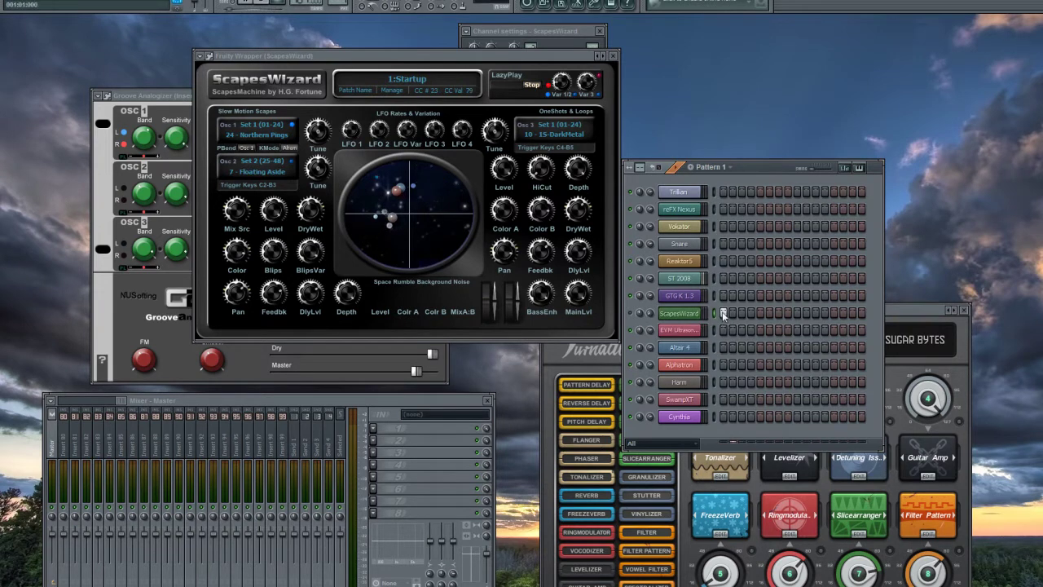
click(723, 313)
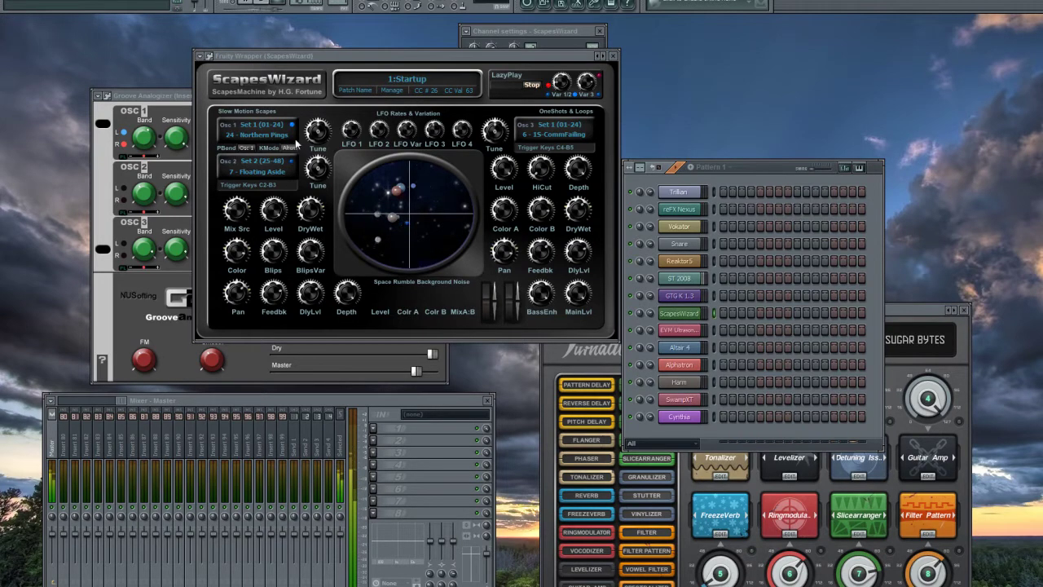
click(414, 81)
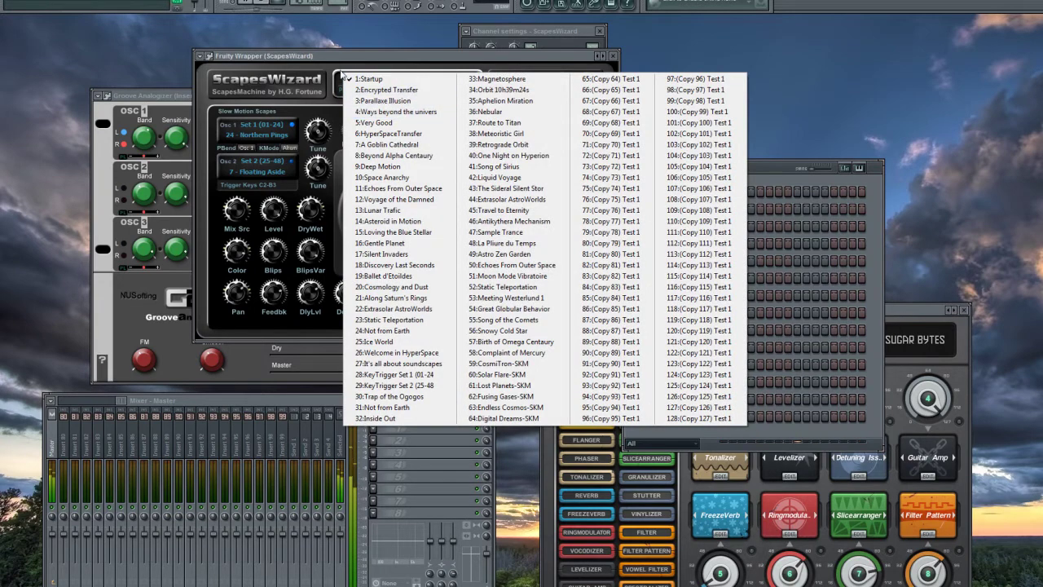
- Load the 7:A Goblin Cathedral preset in ScapesWizard, then select mixer Insert 88
click(375, 79)
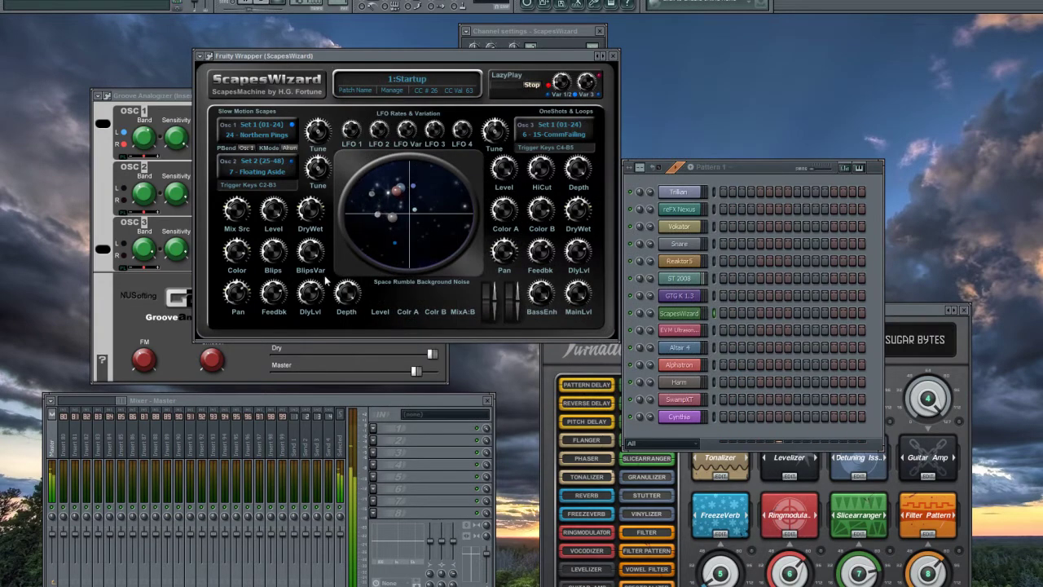
right_click(396, 86)
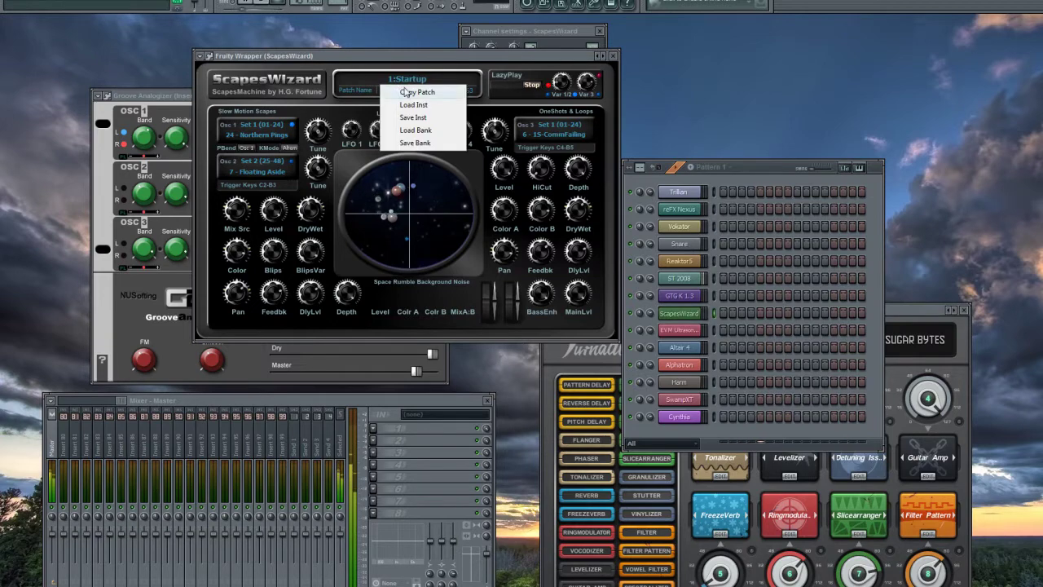
click(400, 86)
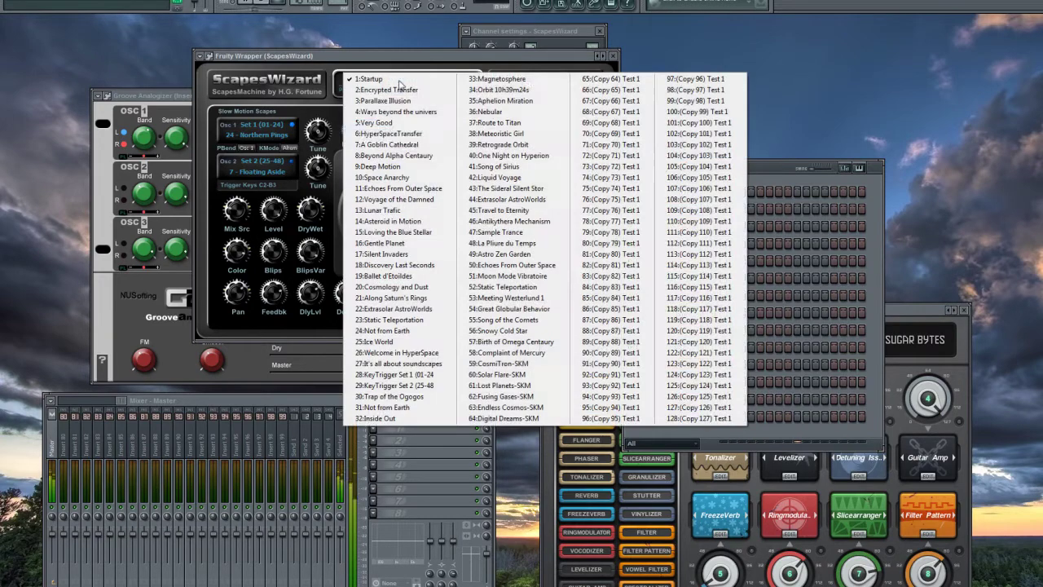
click(411, 145)
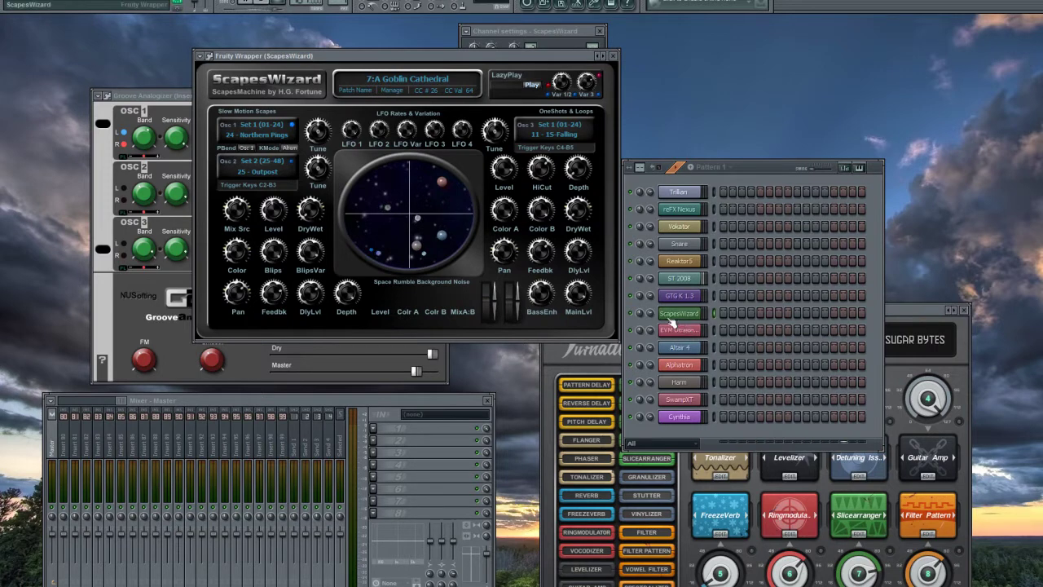
click(159, 448)
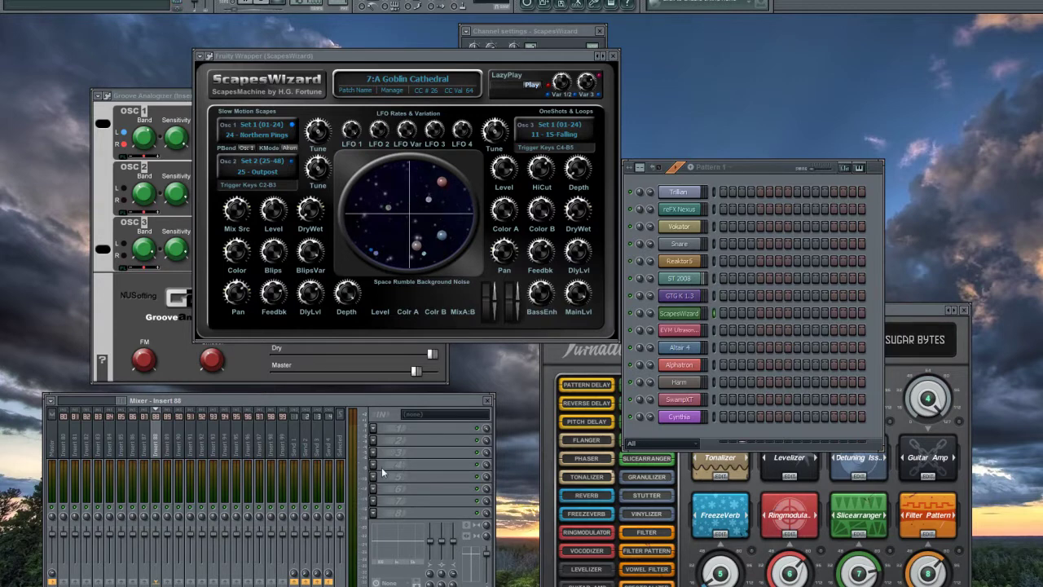
- Show the Replace plugin list from the ScapesWizard channel's right-click menu
drag(252, 404, 239, 398)
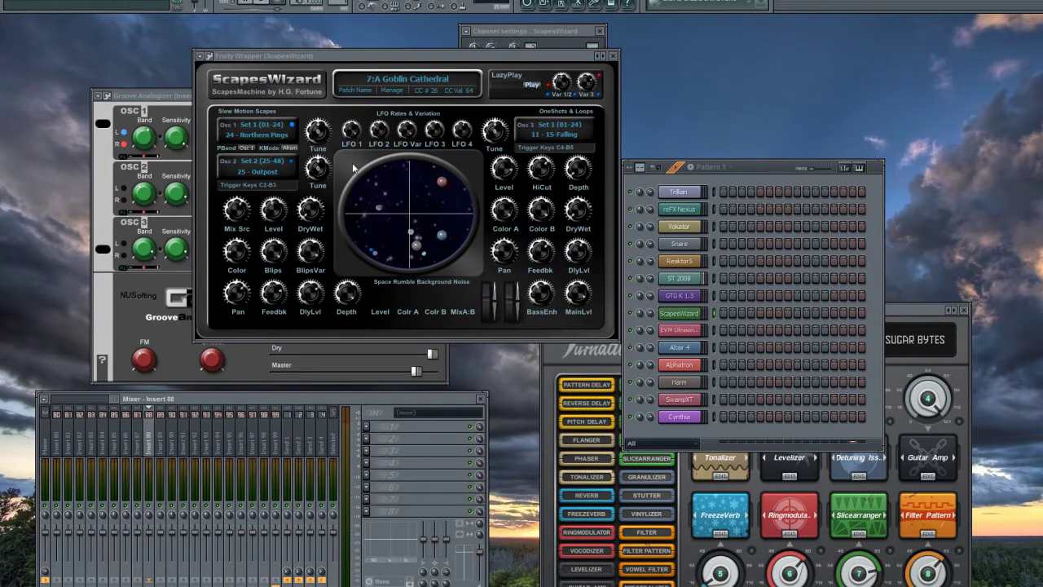
right_click(686, 315)
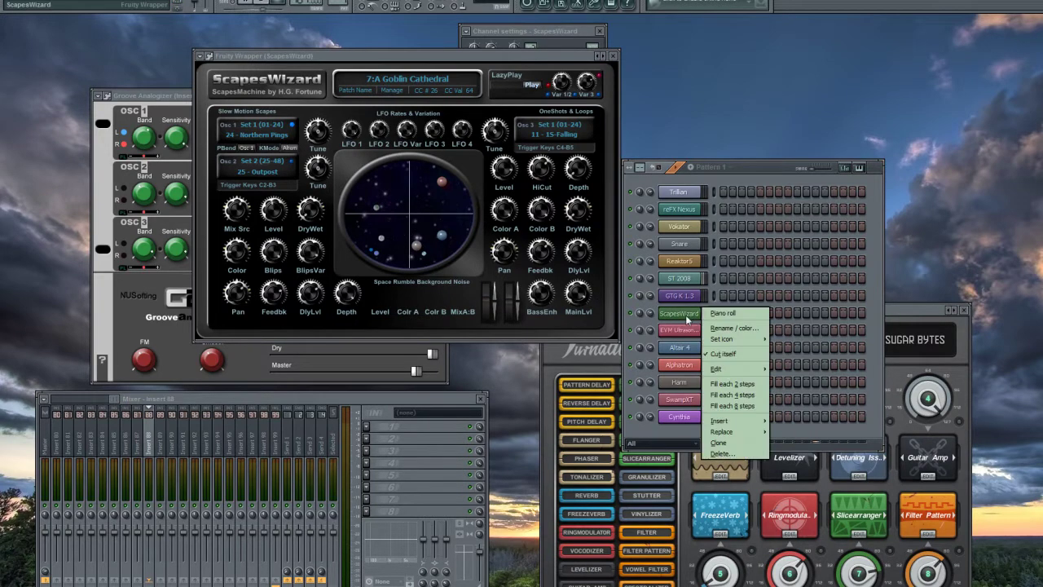
click(727, 429)
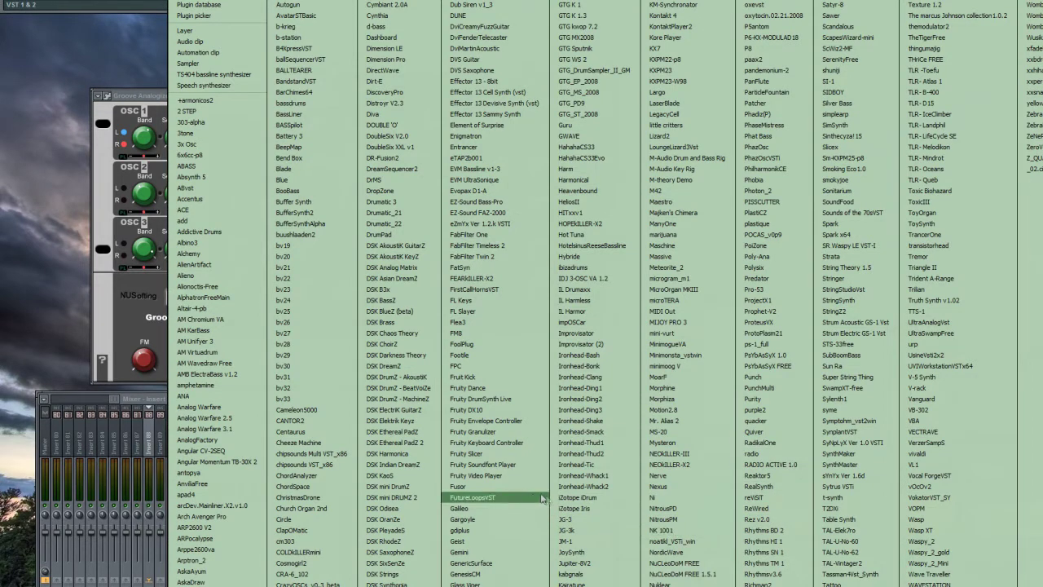
- Swap ScapesWizard for iZotope Iris and load its Ambient 'Deep Known' patch
click(579, 507)
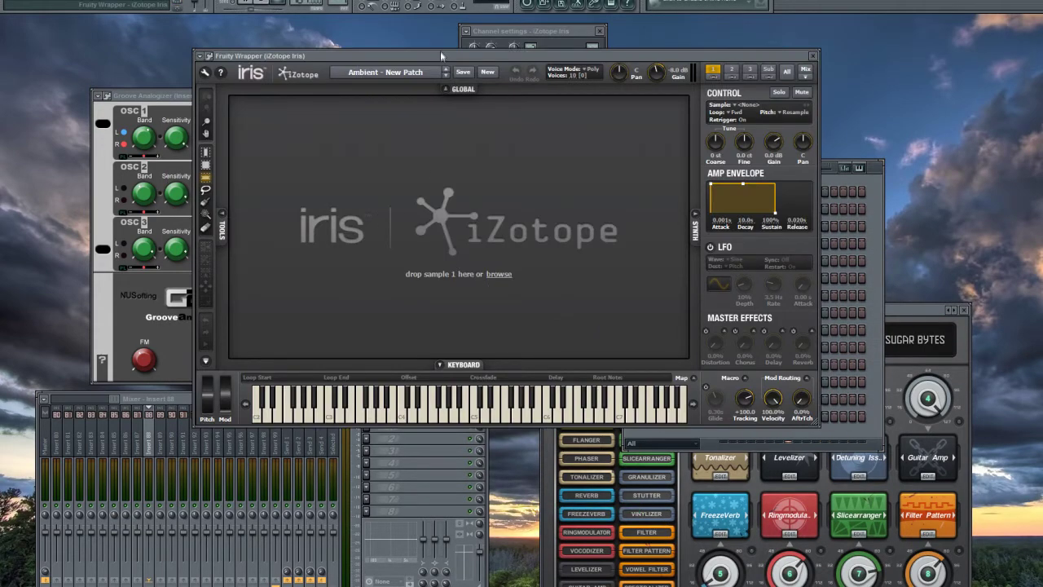
mouse_move(440, 53)
mouse_down()
mouse_move(356, 77)
mouse_move(397, 70)
mouse_up()
click(379, 89)
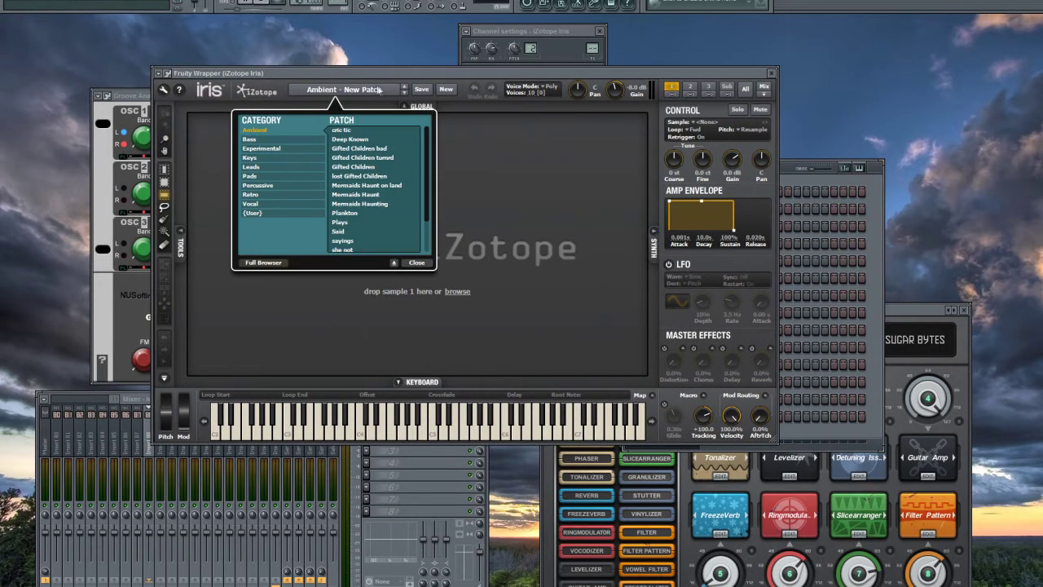
click(355, 140)
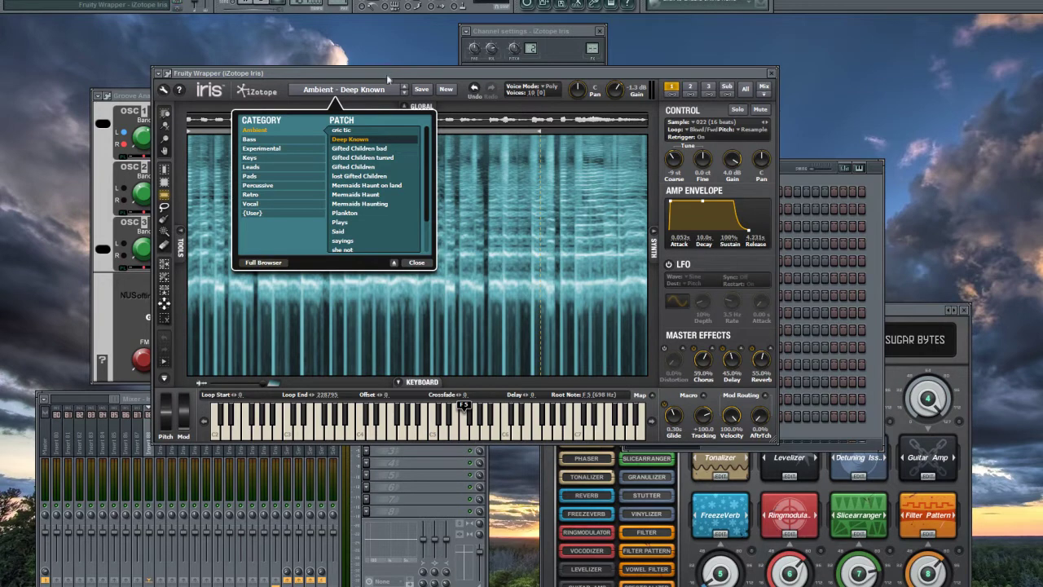
click(466, 430)
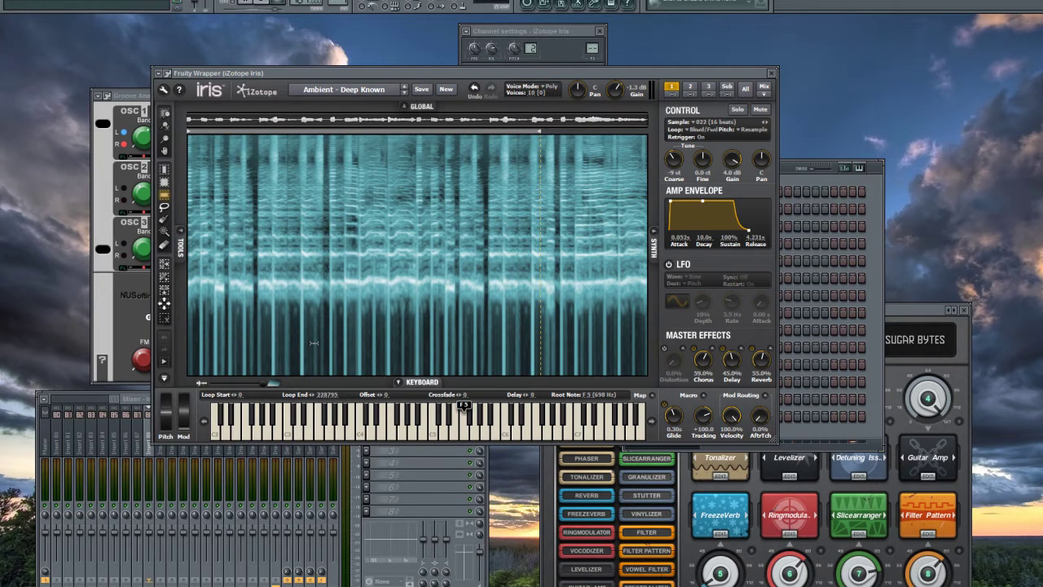
- Audition the Deep Known patch on a couple of keys, then close Iris
click(166, 205)
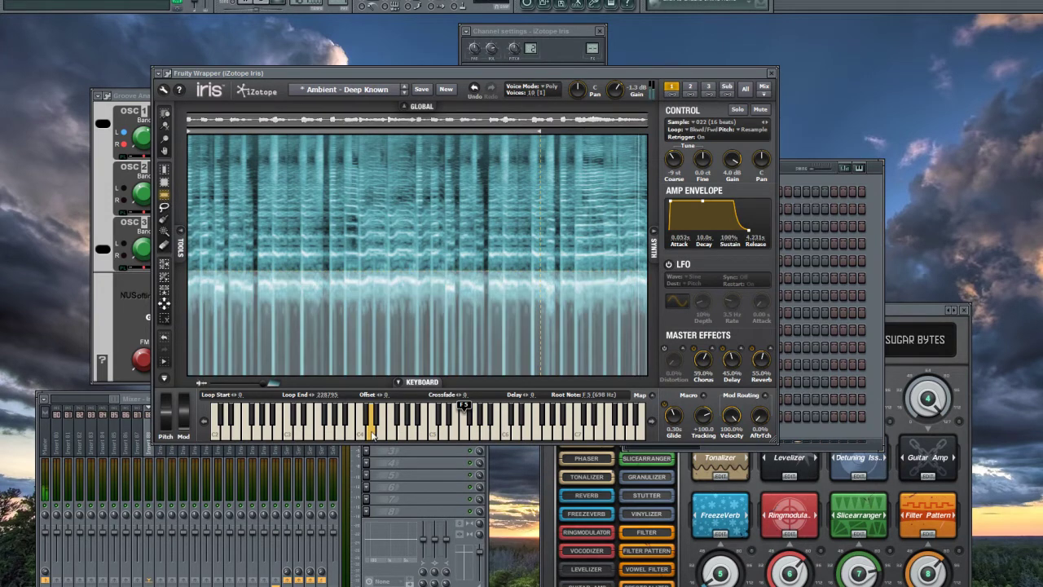
click(445, 430)
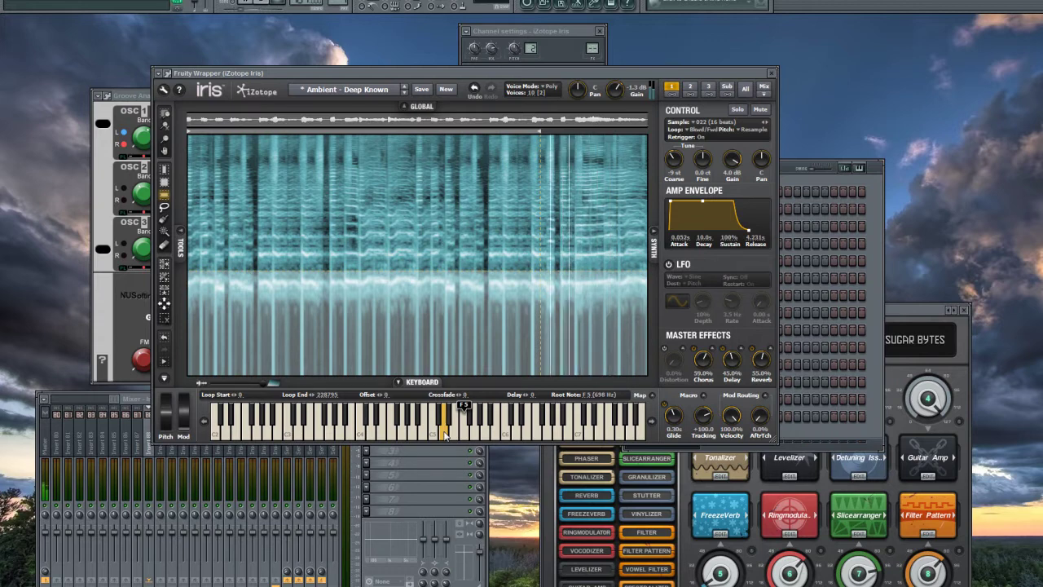
drag(444, 432, 444, 388)
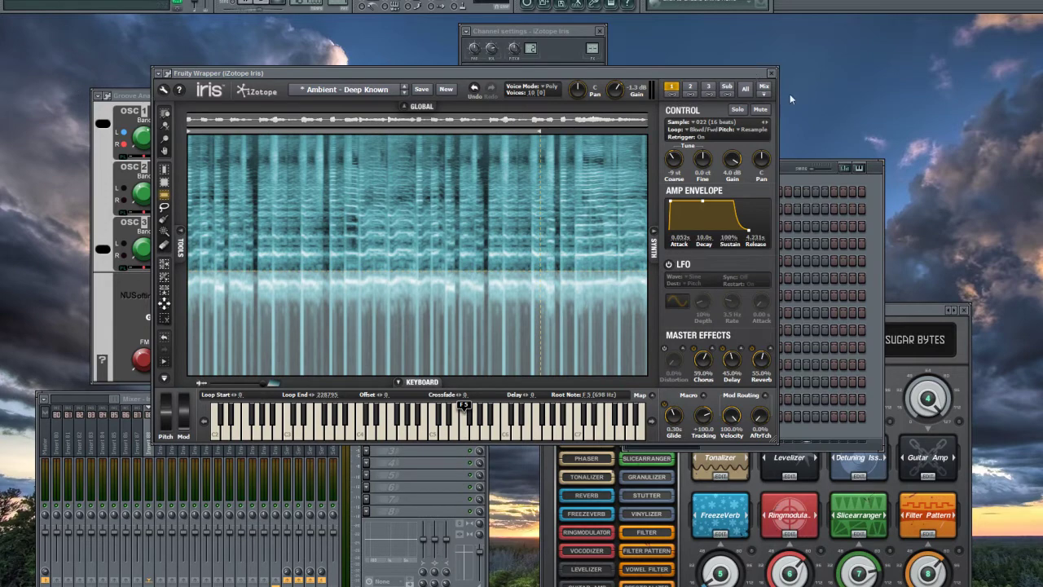
click(771, 73)
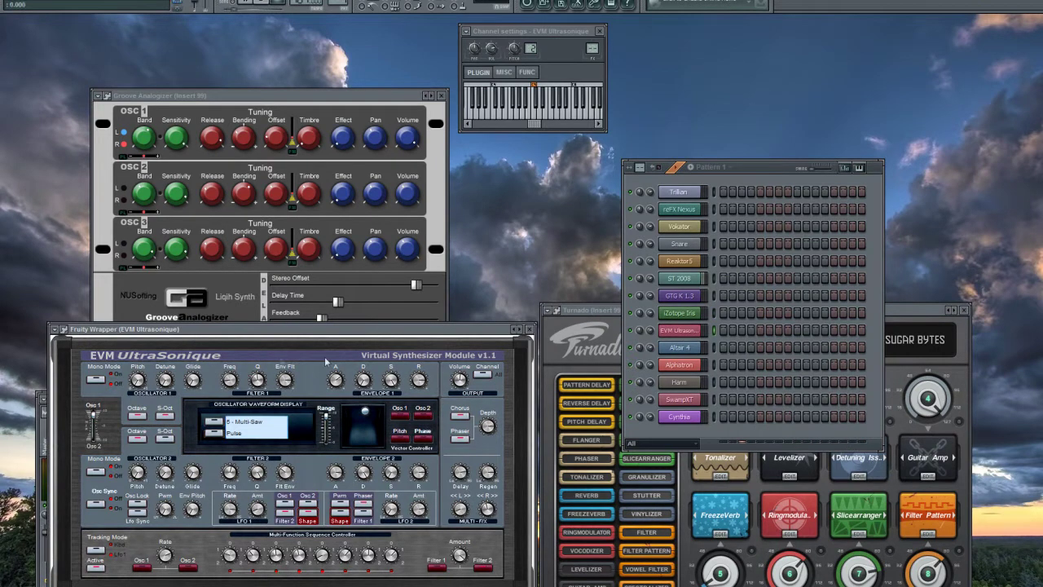
- Toggle a note on and off at EVM Ultrasonique's first step
click(723, 330)
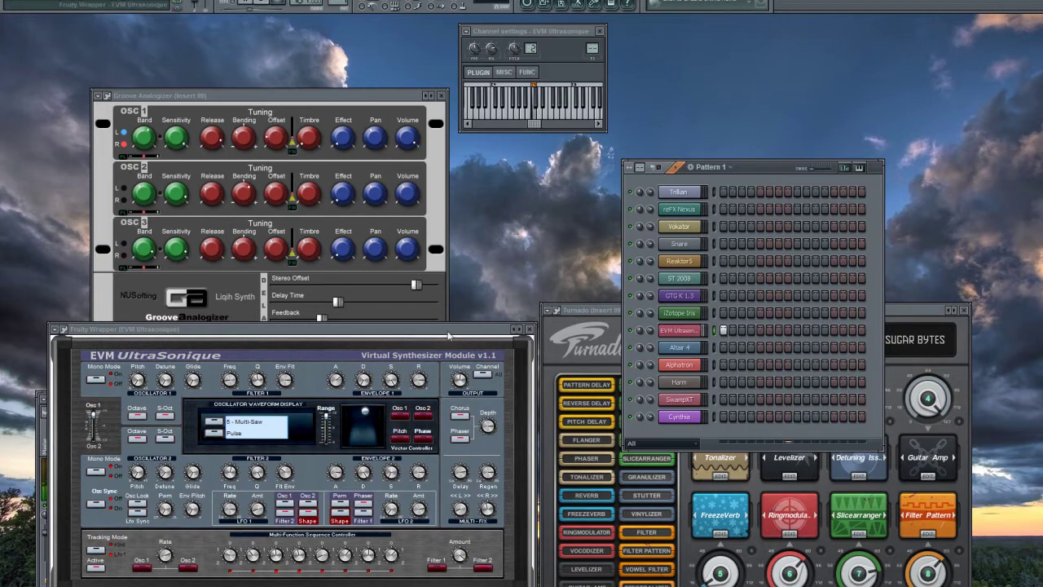
drag(444, 333, 442, 152)
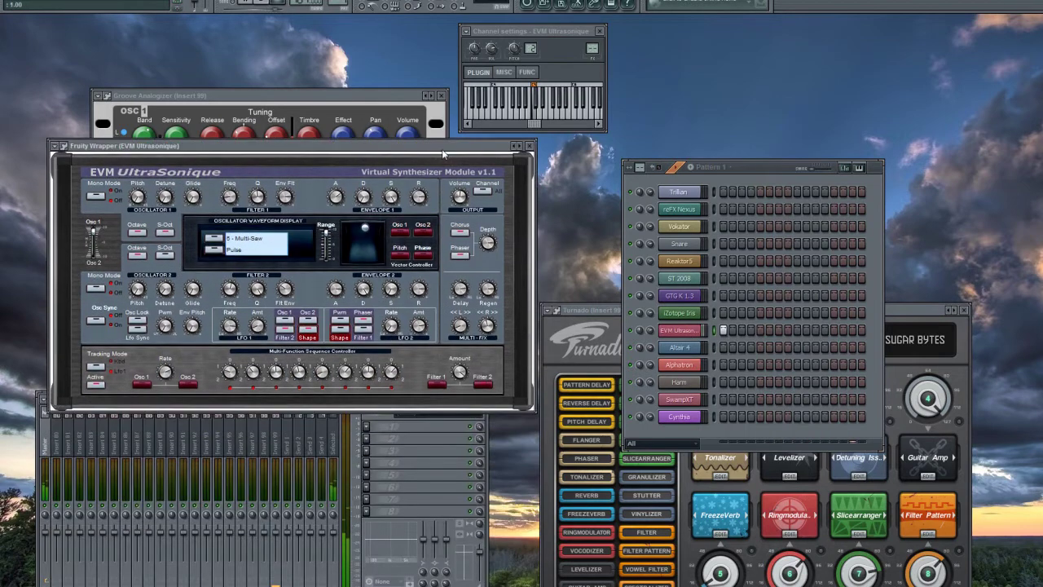
click(723, 330)
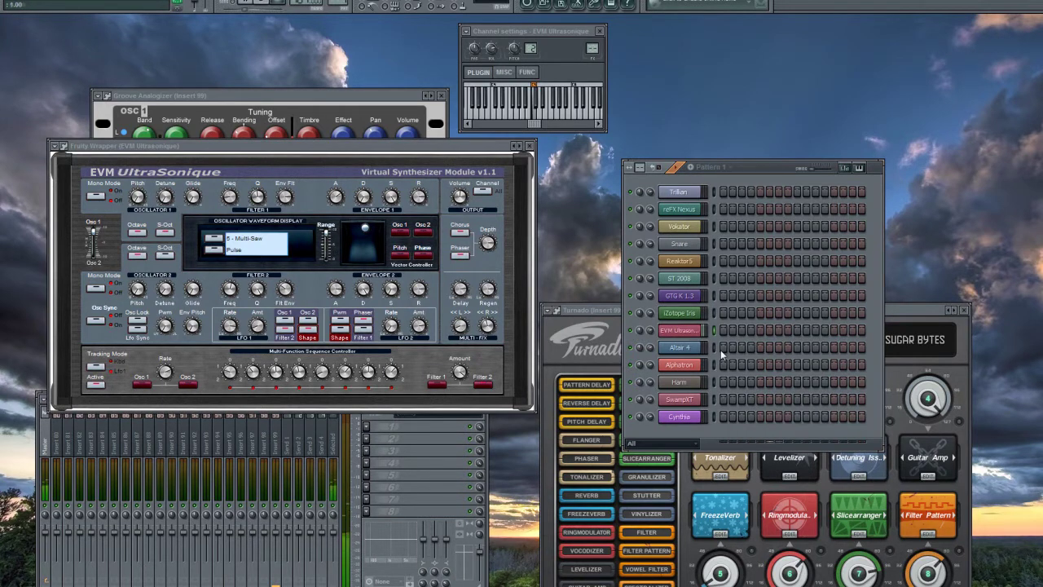
- Dismiss EVM Ultrasonique's Replace list unchanged and bring up the Altair 4 editor
right_click(681, 333)
right_click(680, 334)
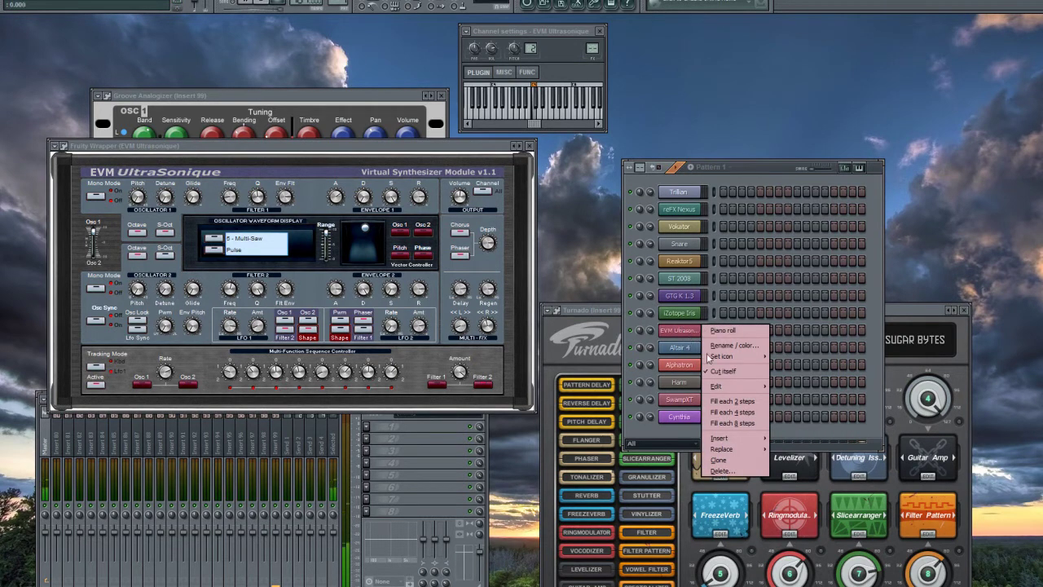
click(739, 449)
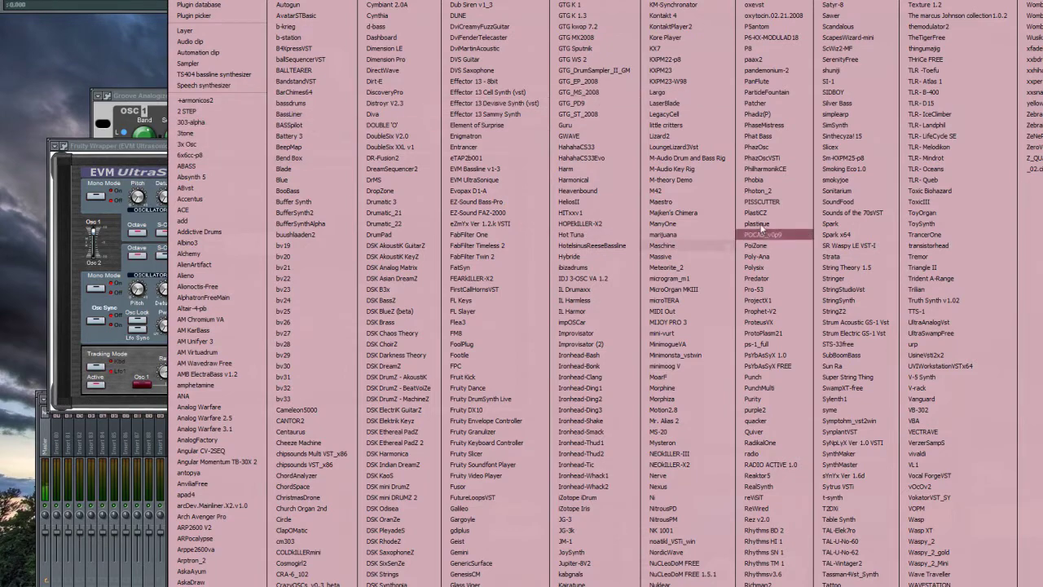
click(114, 47)
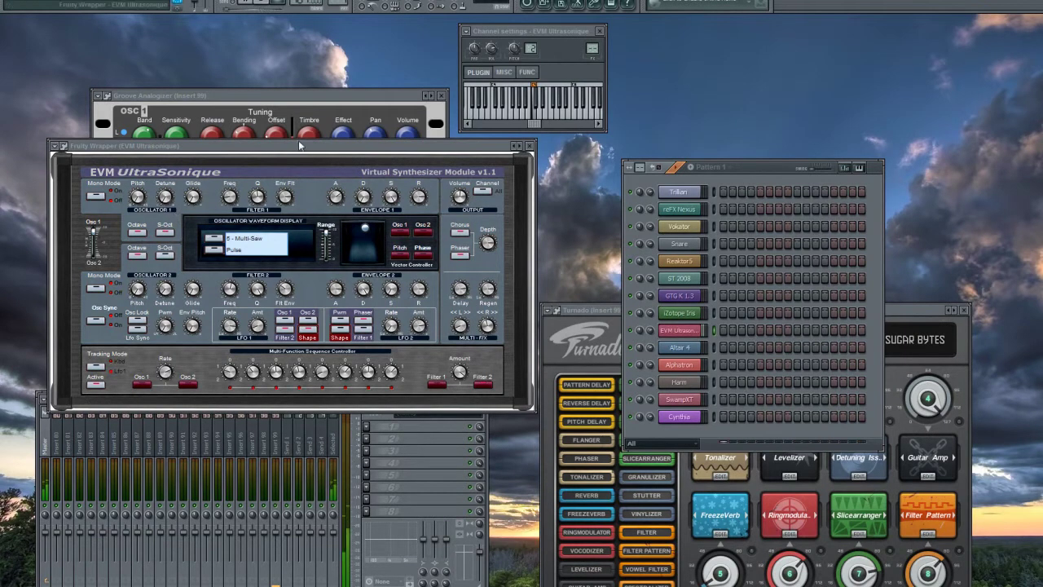
mouse_move(298, 150)
mouse_down()
mouse_move(298, 134)
mouse_move(322, 168)
mouse_move(312, 185)
mouse_move(299, 173)
mouse_up()
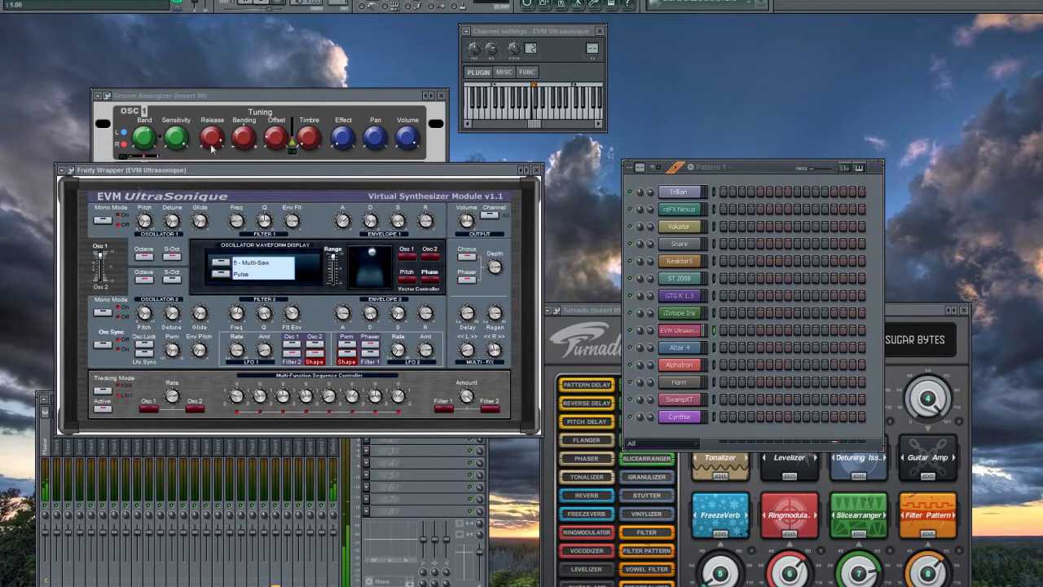
click(681, 348)
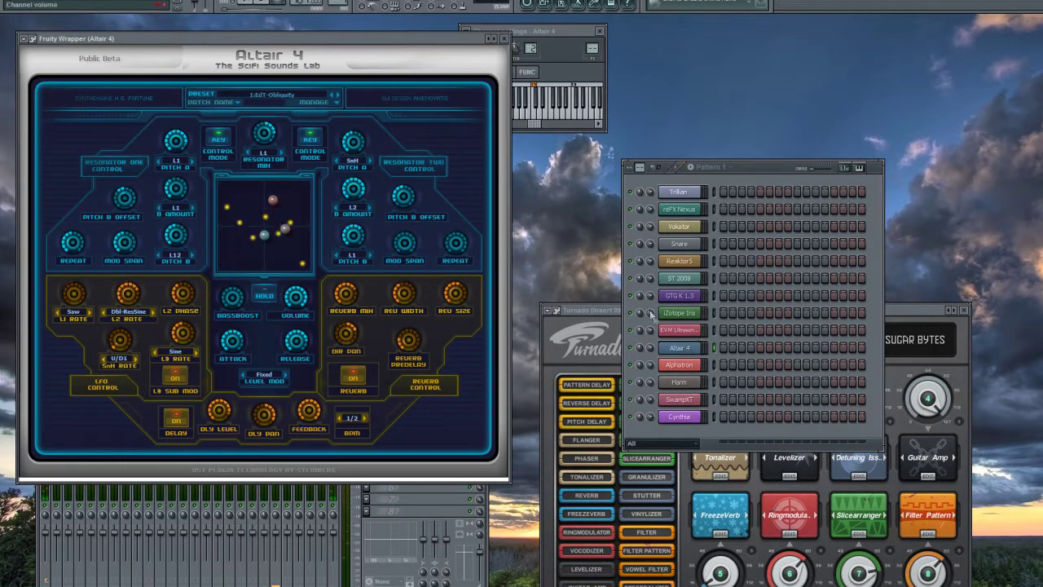
- Place a note on Altair 4's first step and play Pattern 1
click(723, 347)
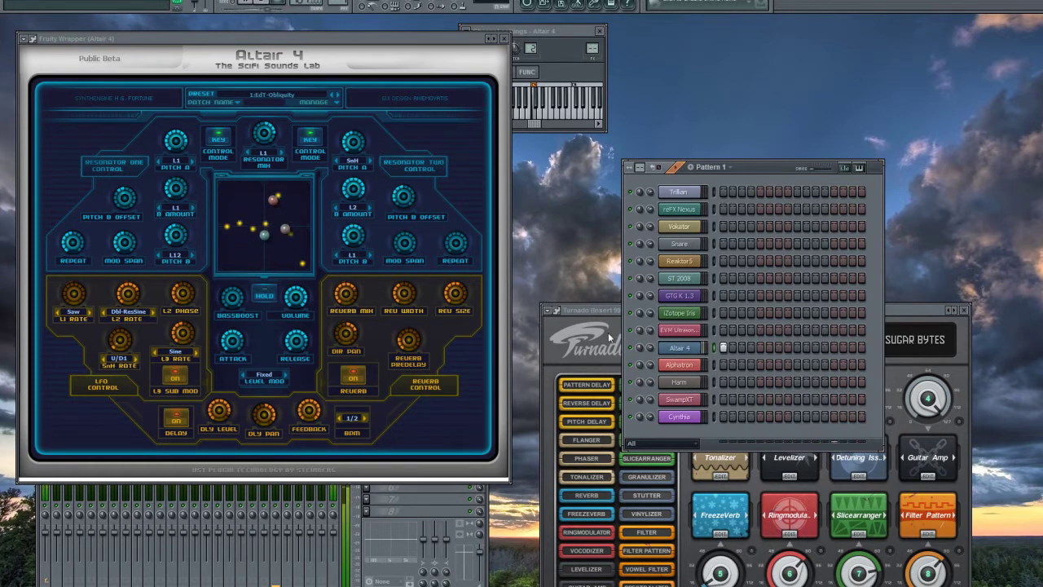
key(space)
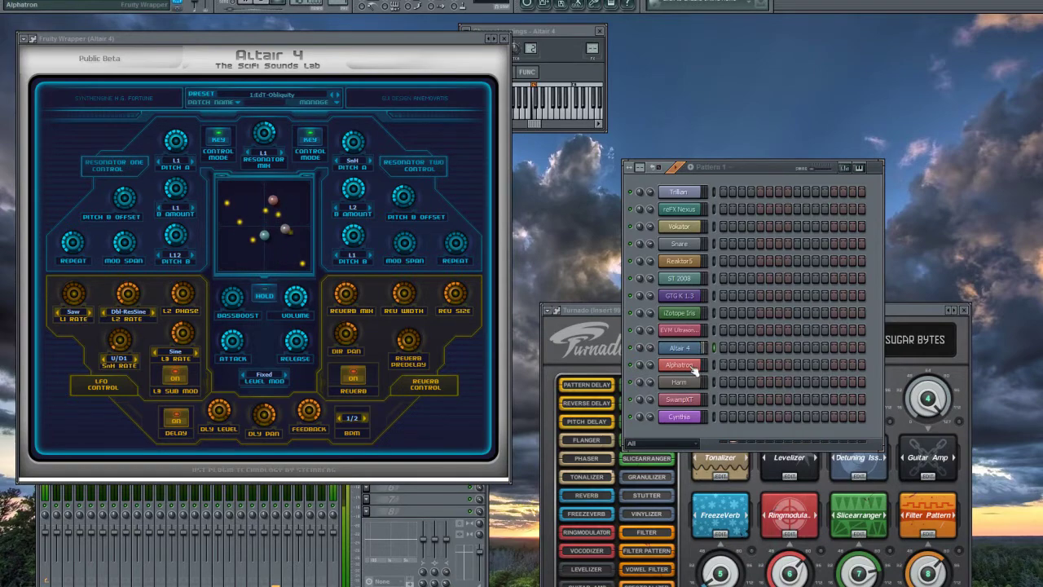
click(704, 367)
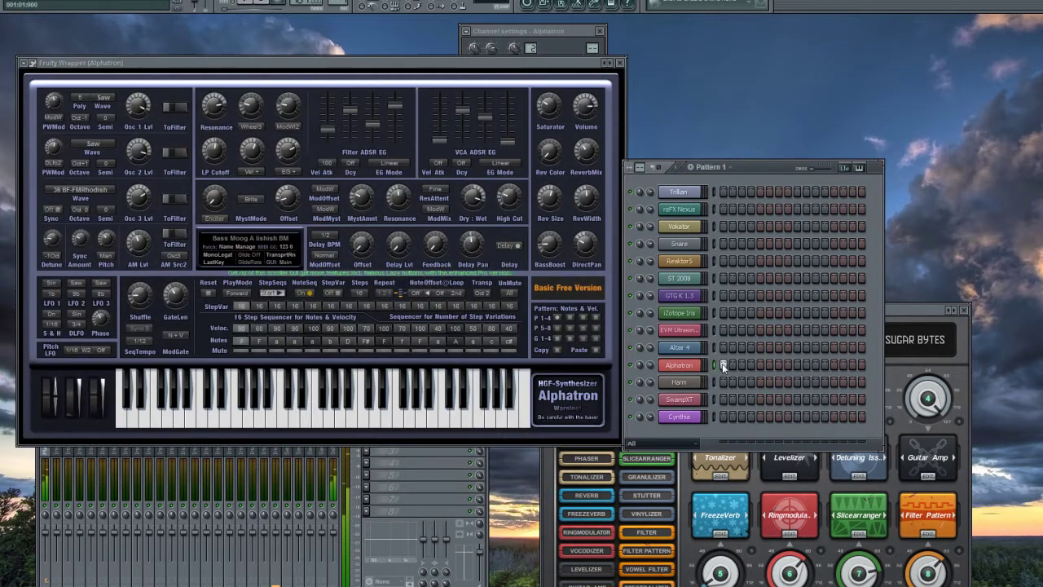
- Put a note on Alphatron's first step, audition five keys, then close its window
click(722, 365)
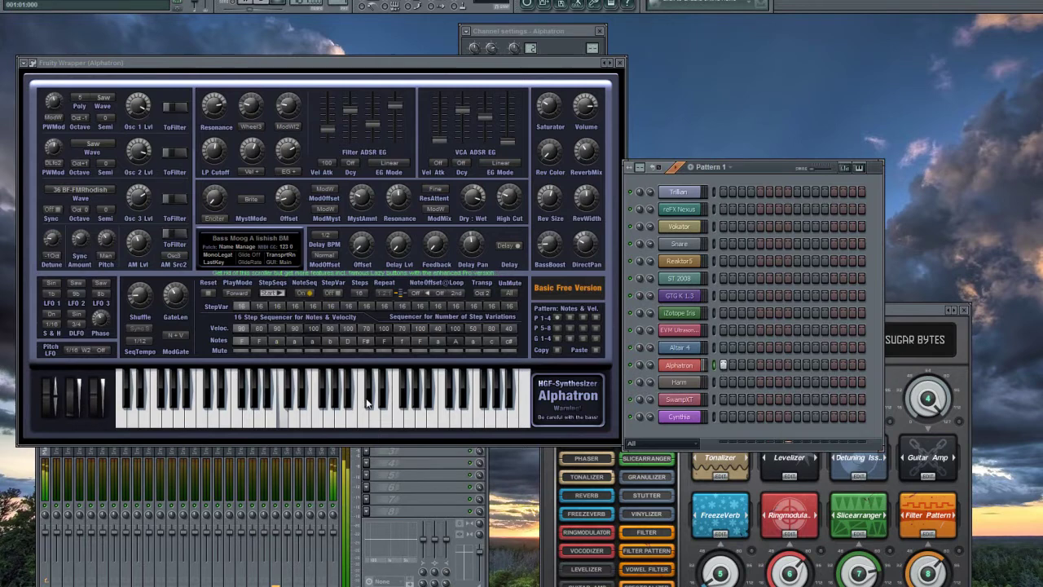
click(286, 422)
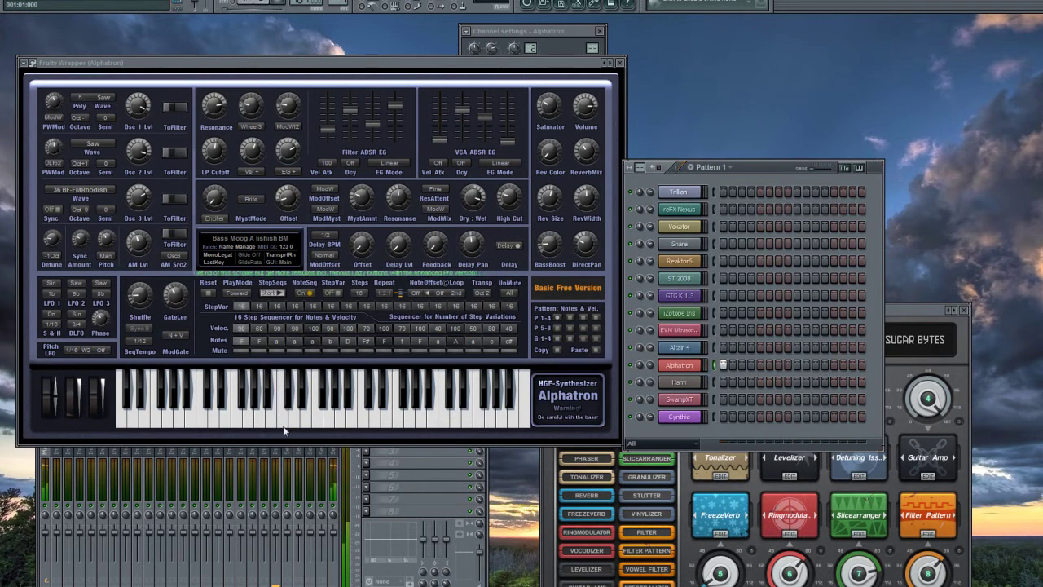
click(249, 425)
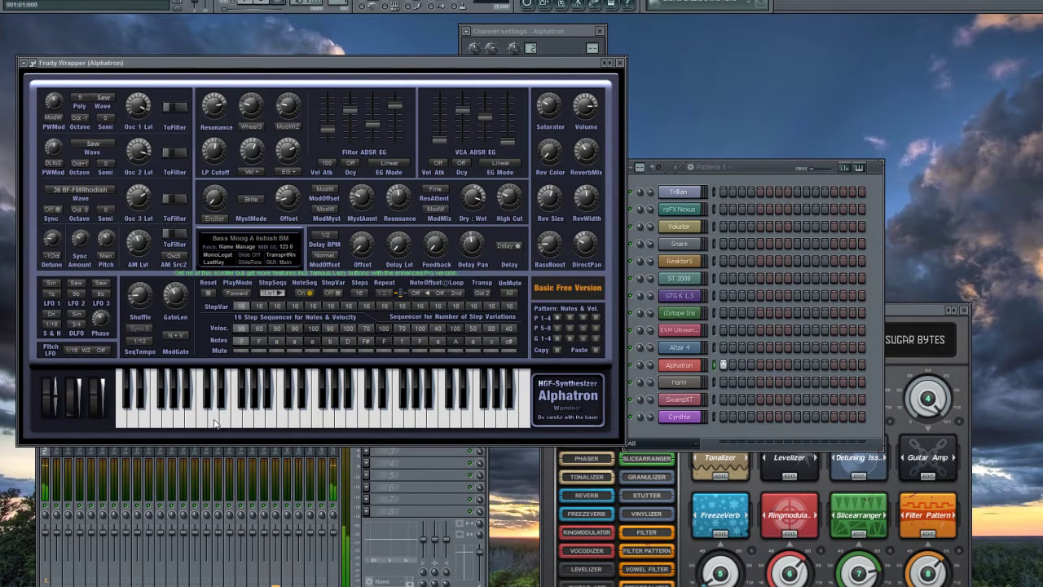
click(214, 421)
click(171, 418)
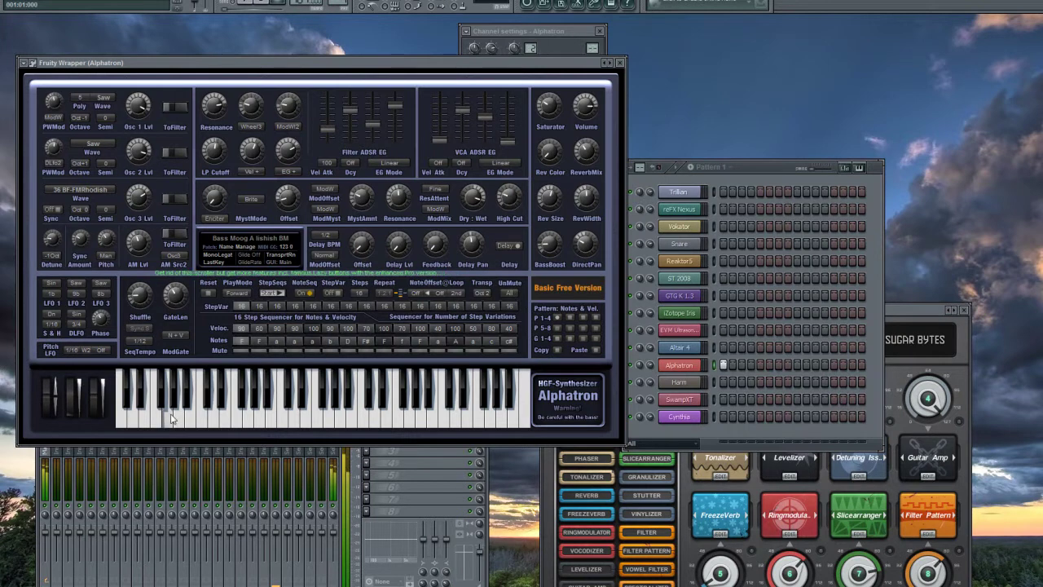
click(293, 420)
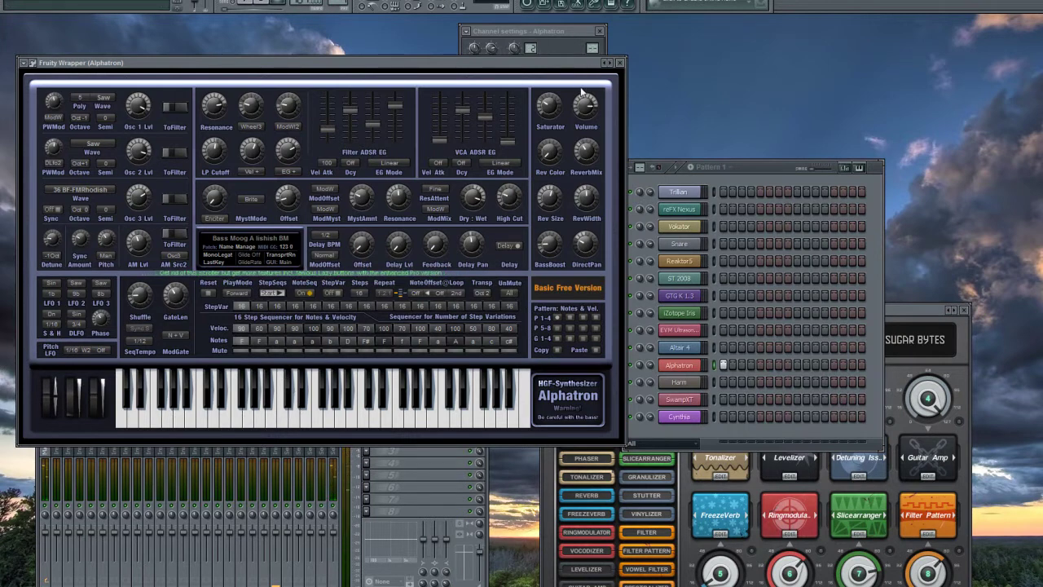
drag(551, 65, 549, 63)
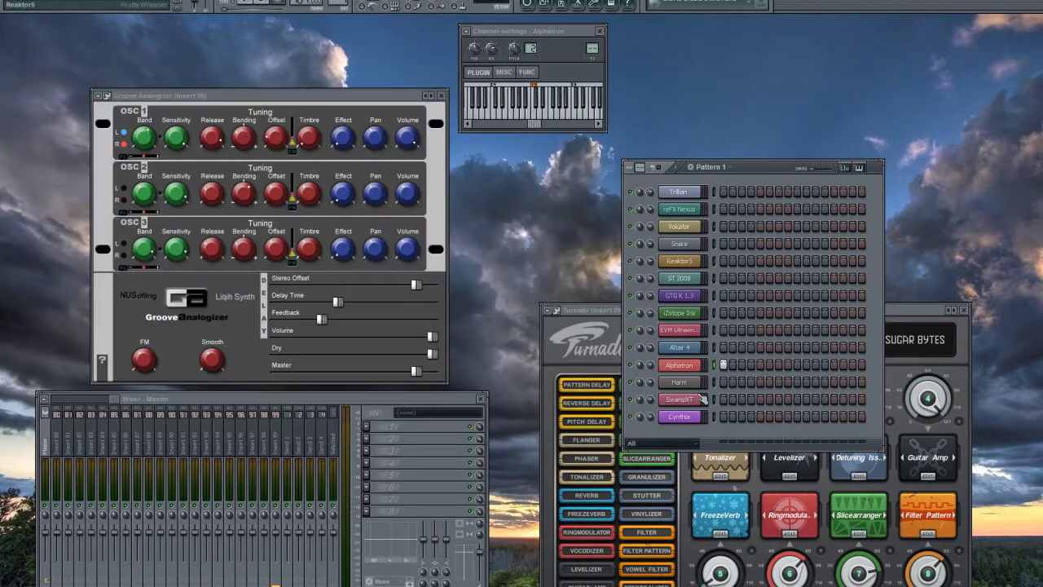
click(617, 61)
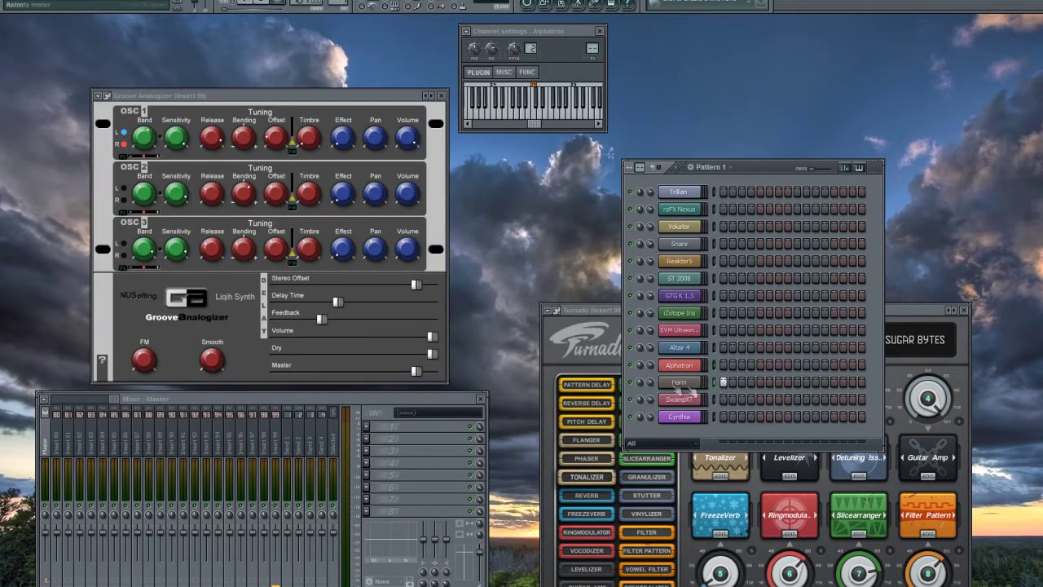
- Load Tronic PingPong [DS], then Shuffle of Azathot [DS] on Harm, and close it
click(679, 383)
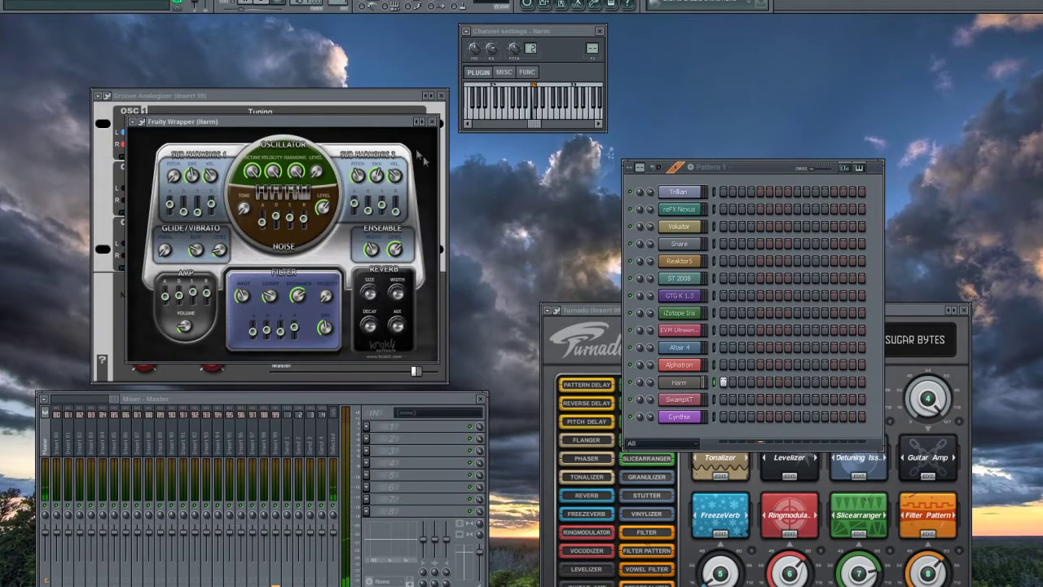
click(140, 123)
mouse_move(149, 152)
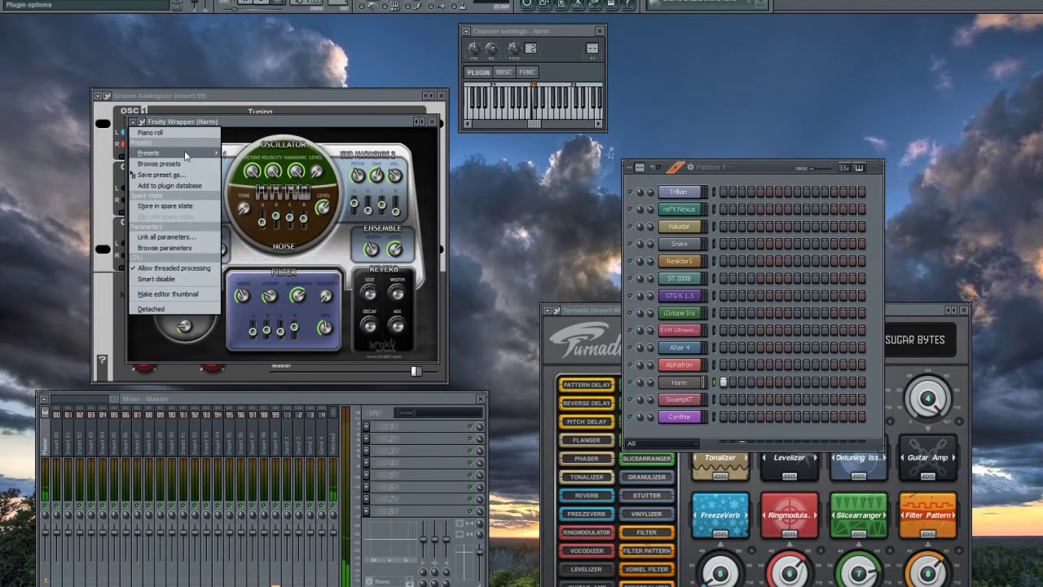
click(249, 136)
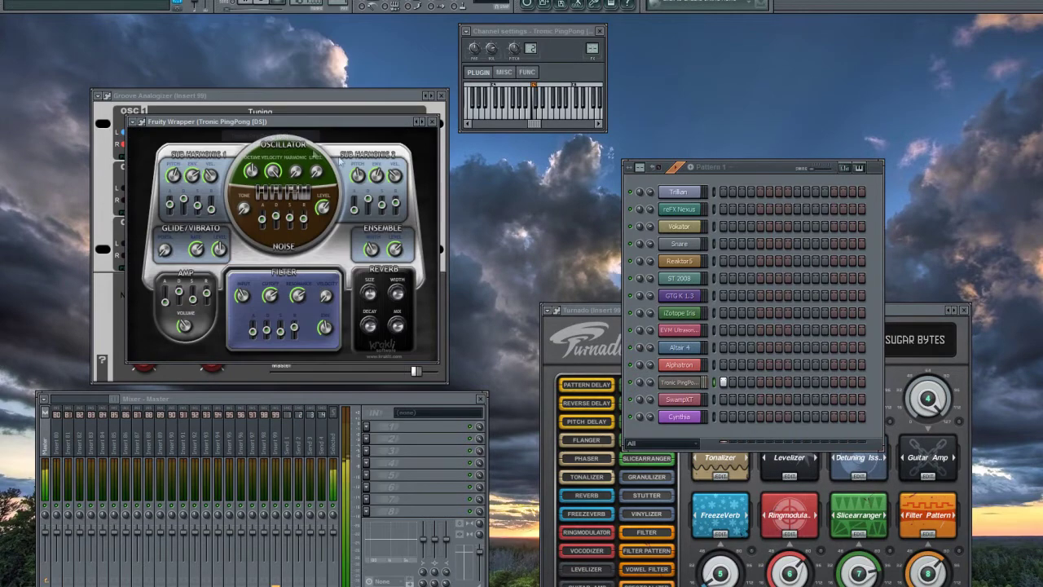
click(422, 122)
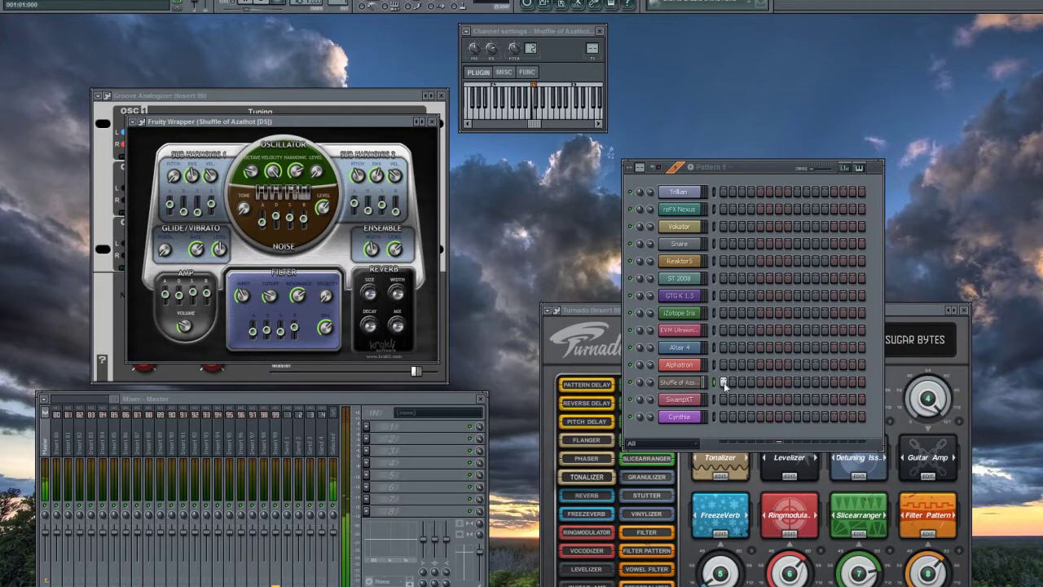
click(432, 121)
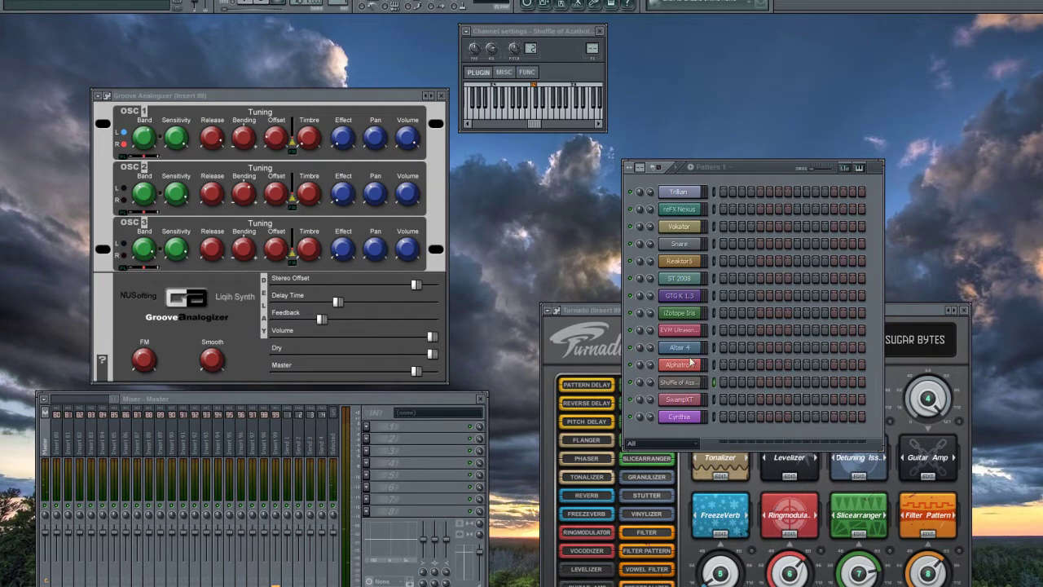
click(697, 402)
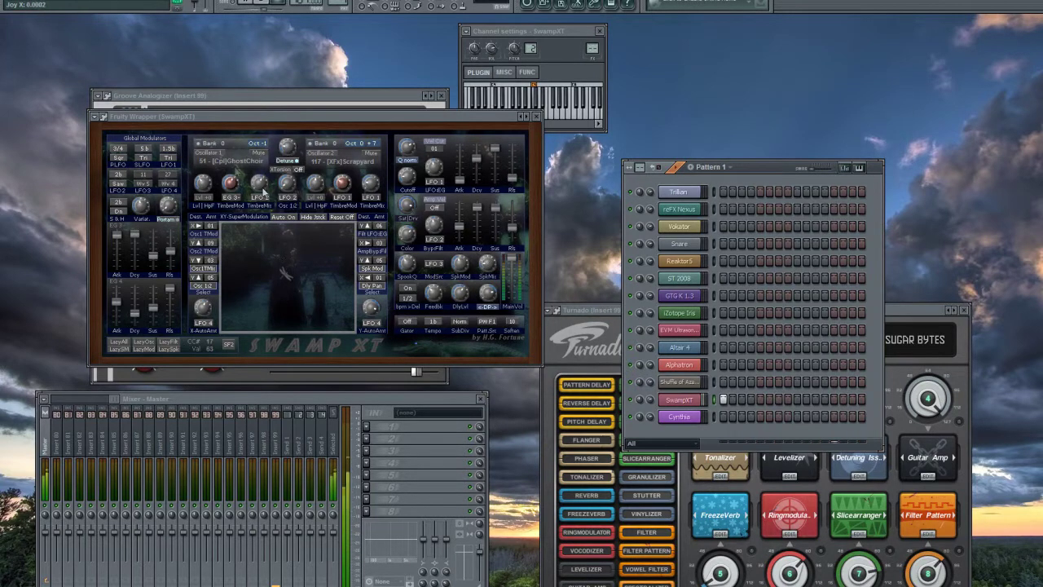
- Load SwampXT's Fragile and Sweet preset, then step through presets to Mosquitos Island
click(103, 118)
mouse_move(111, 147)
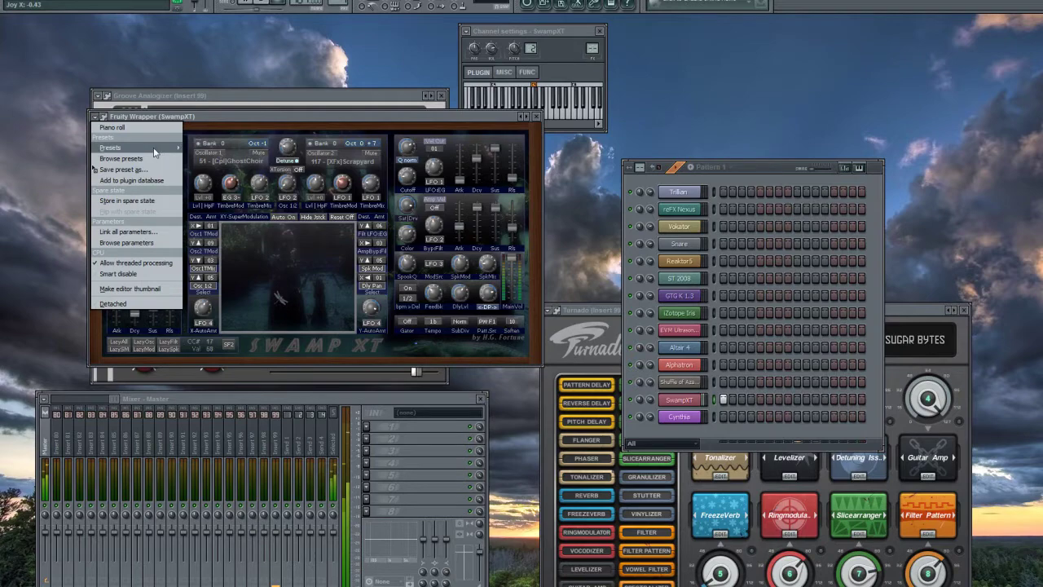
click(318, 179)
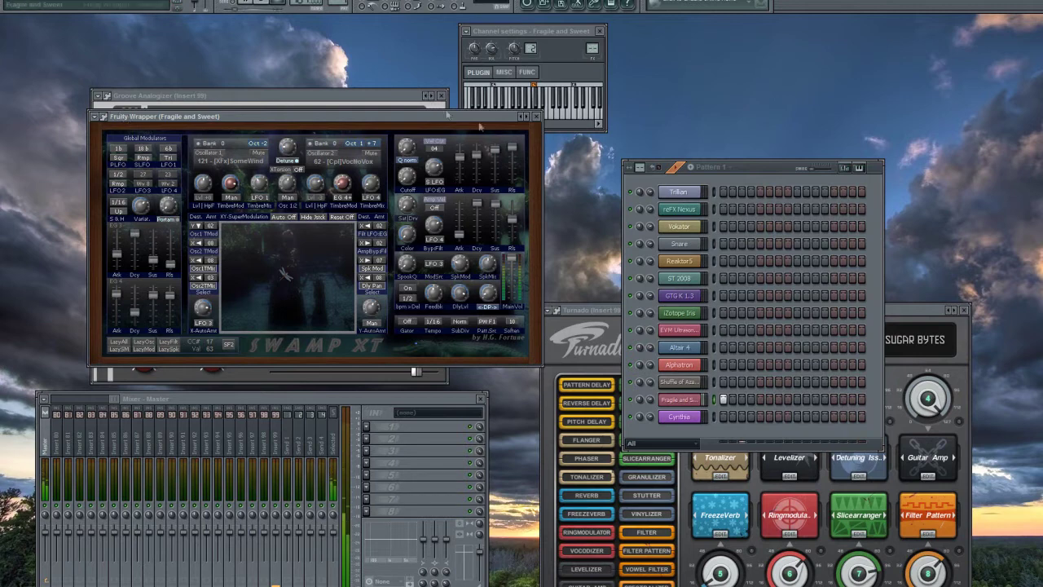
click(528, 117)
click(531, 117)
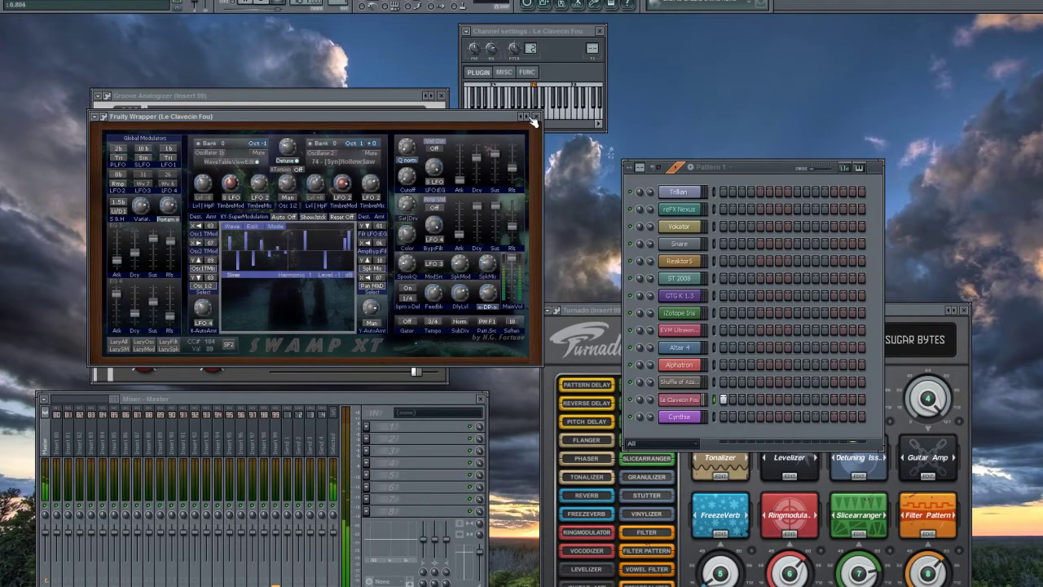
click(530, 117)
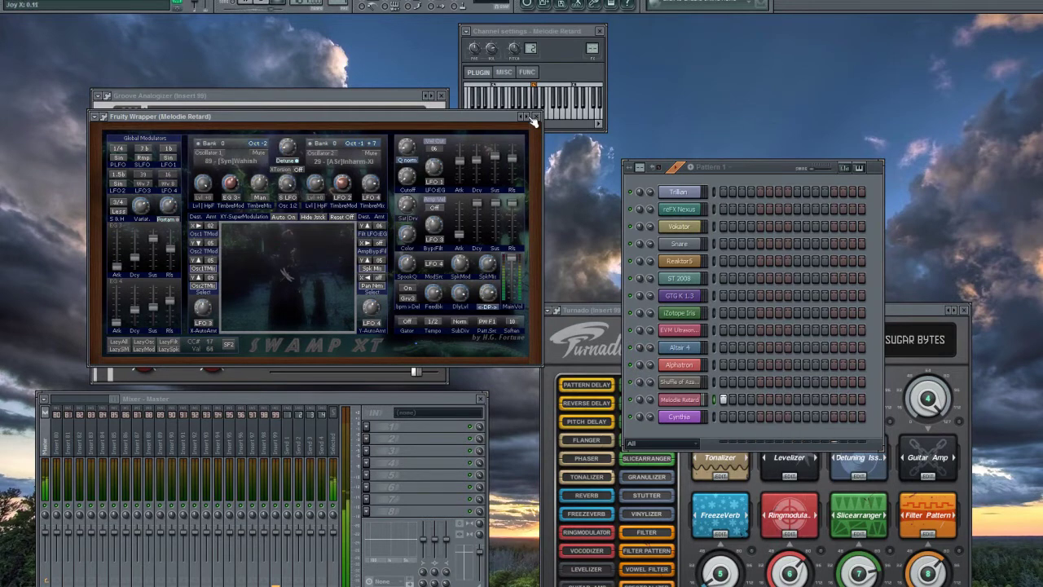
click(531, 117)
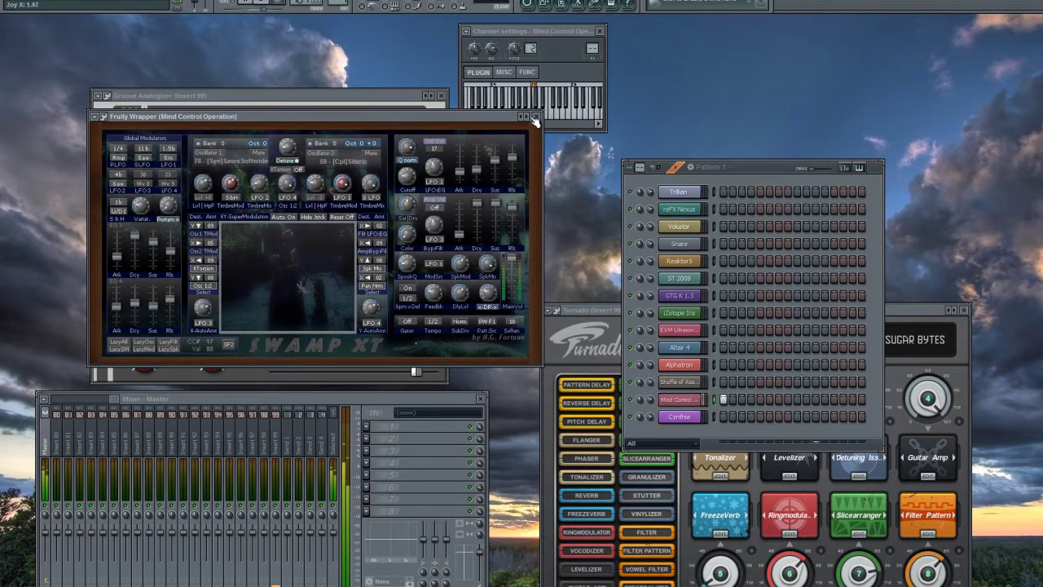
click(532, 118)
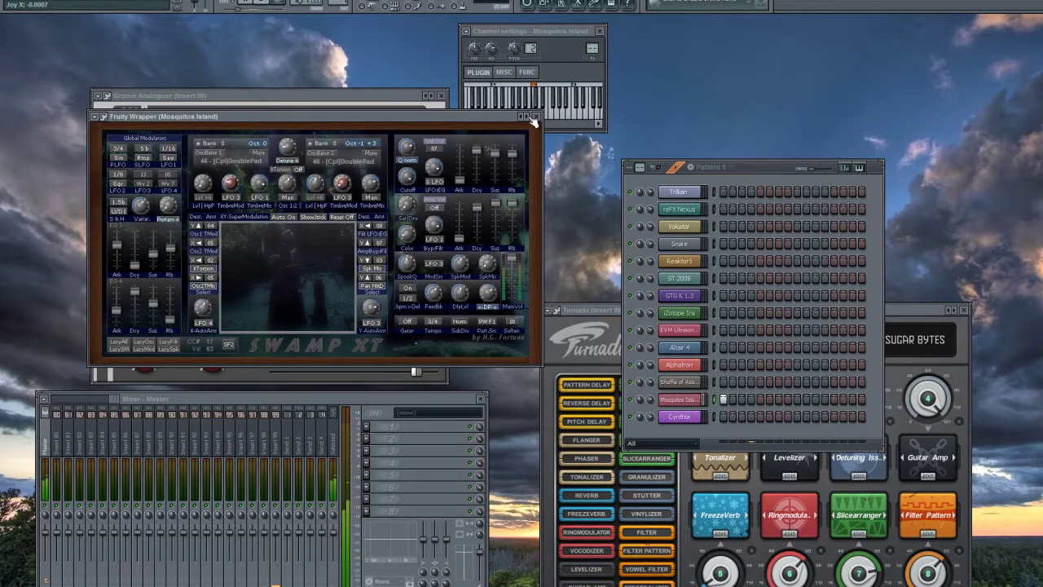
click(693, 417)
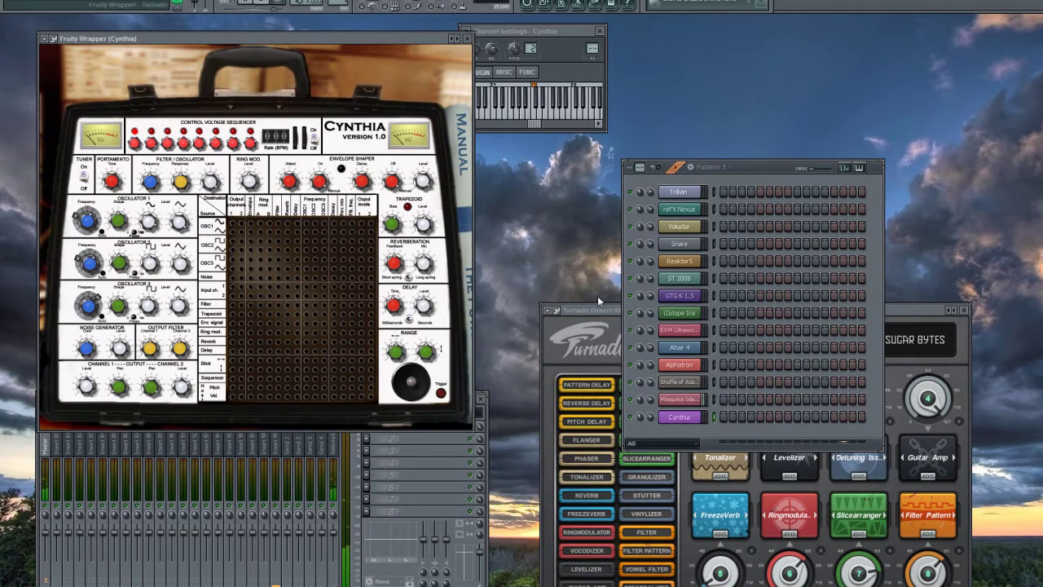
- Add a note on Cynthia's first step and load its Sequenced trance preset
click(722, 416)
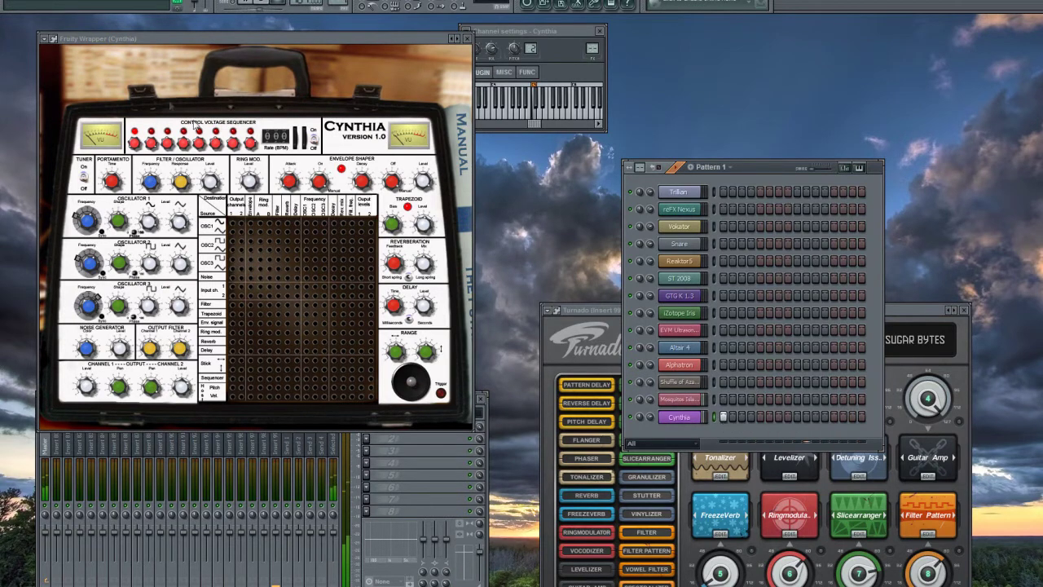
click(44, 39)
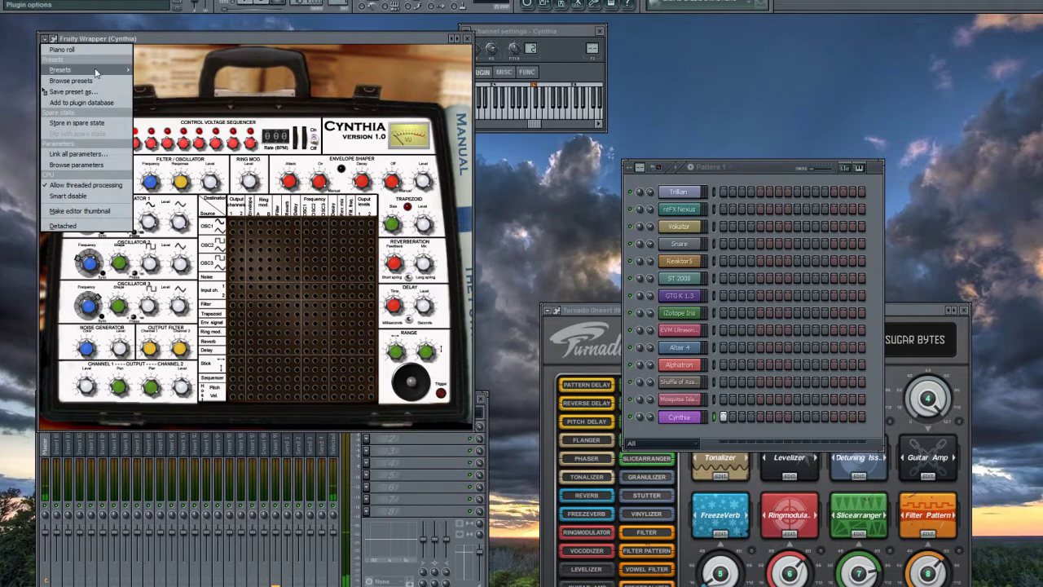
mouse_move(73, 70)
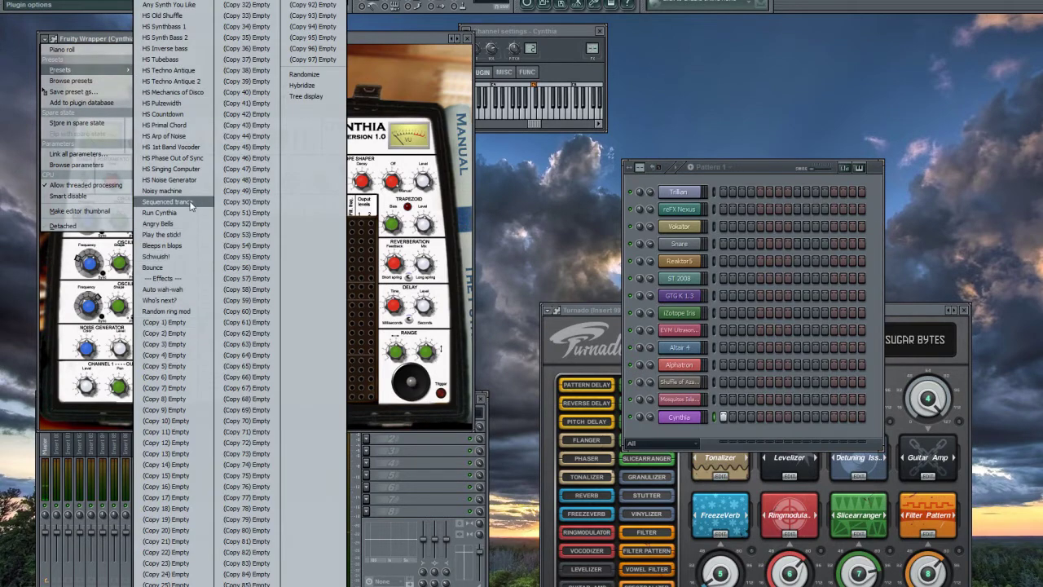
click(171, 201)
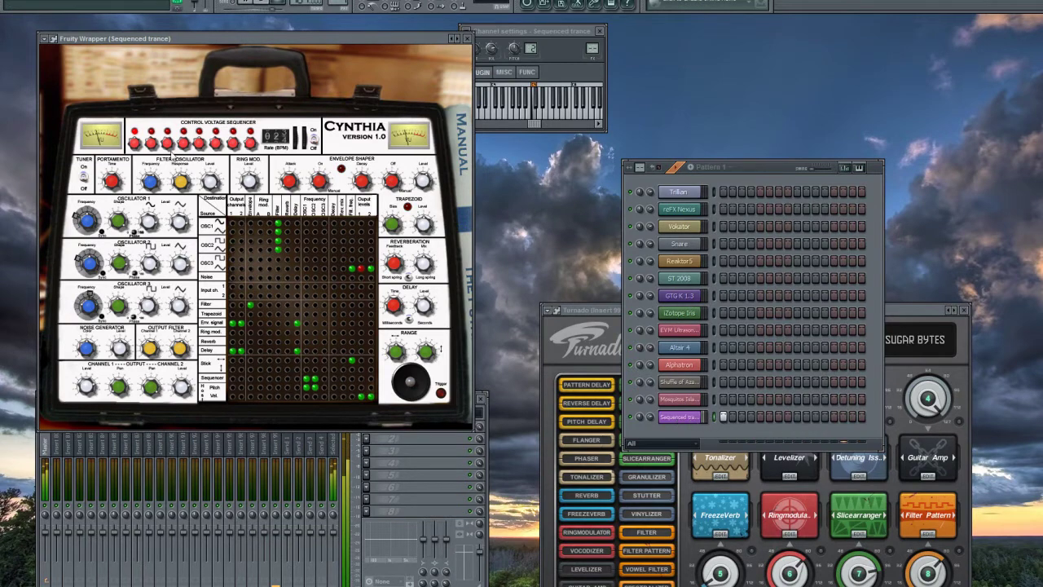
- Step through Run Cynthia, HS Noise Generator, Noisy machine and others to HS 1st Band Vocoder
click(461, 39)
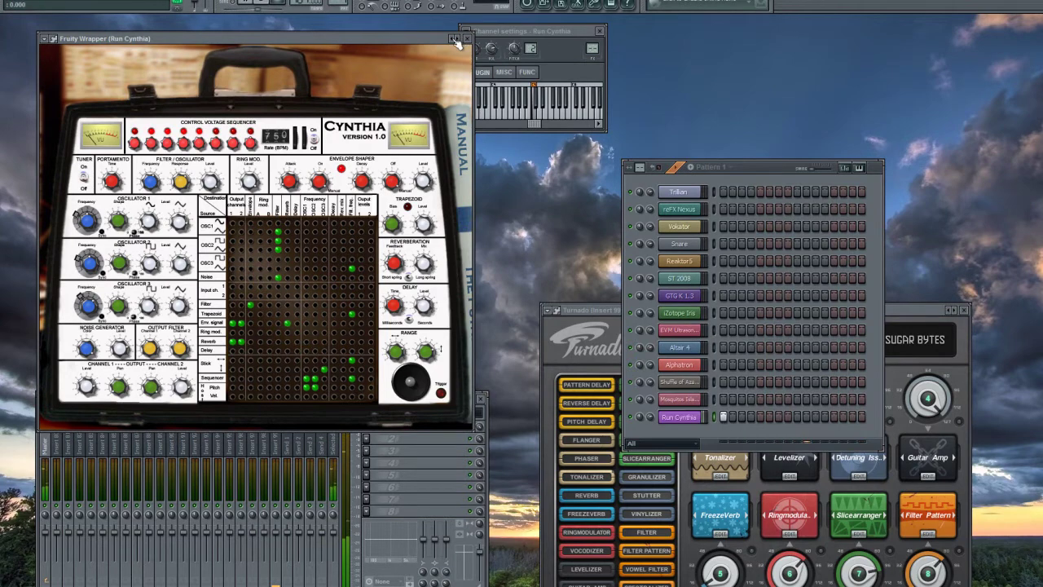
click(453, 39)
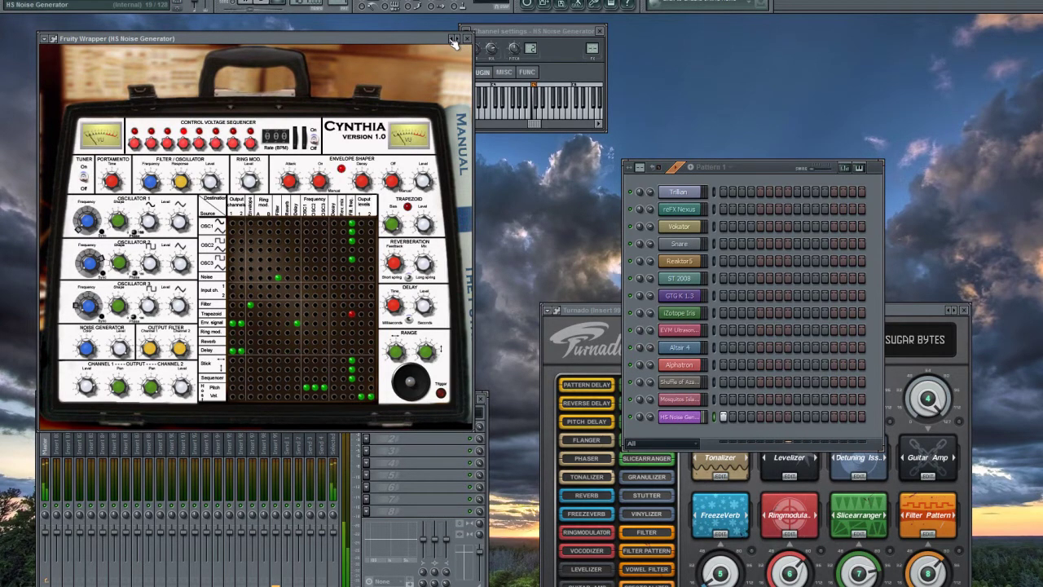
click(458, 40)
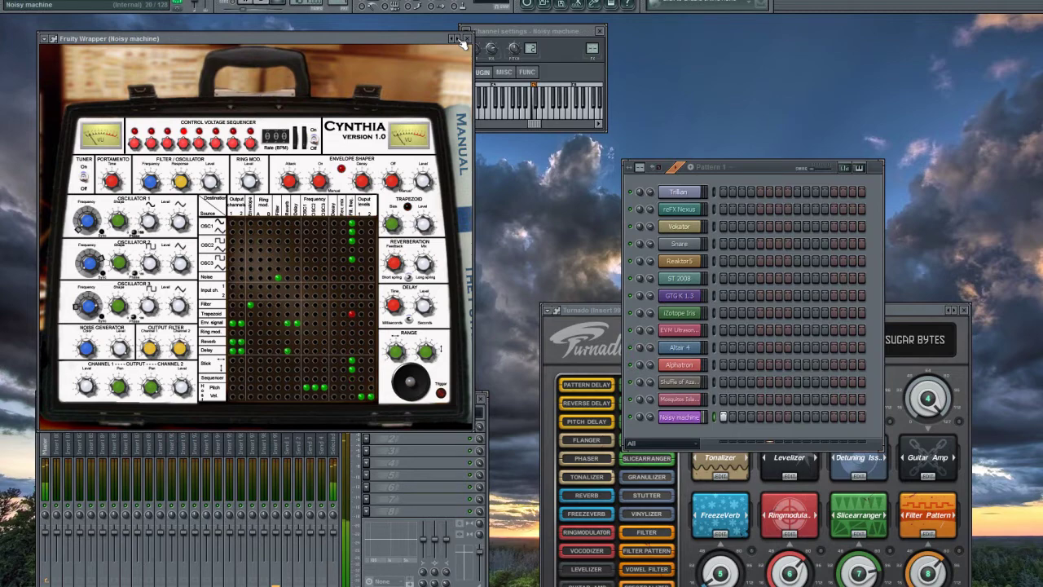
click(453, 39)
click(454, 40)
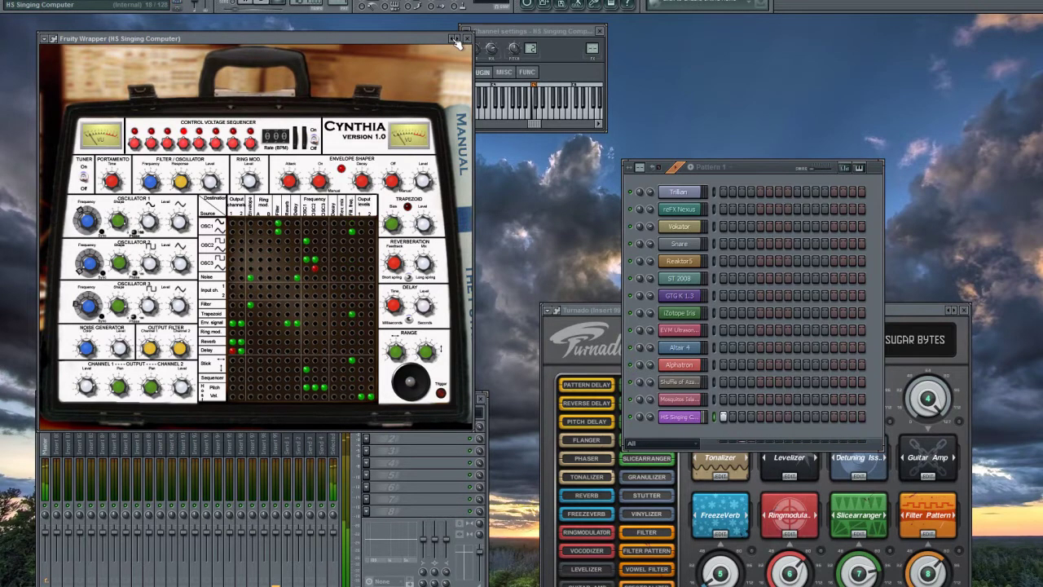
click(460, 40)
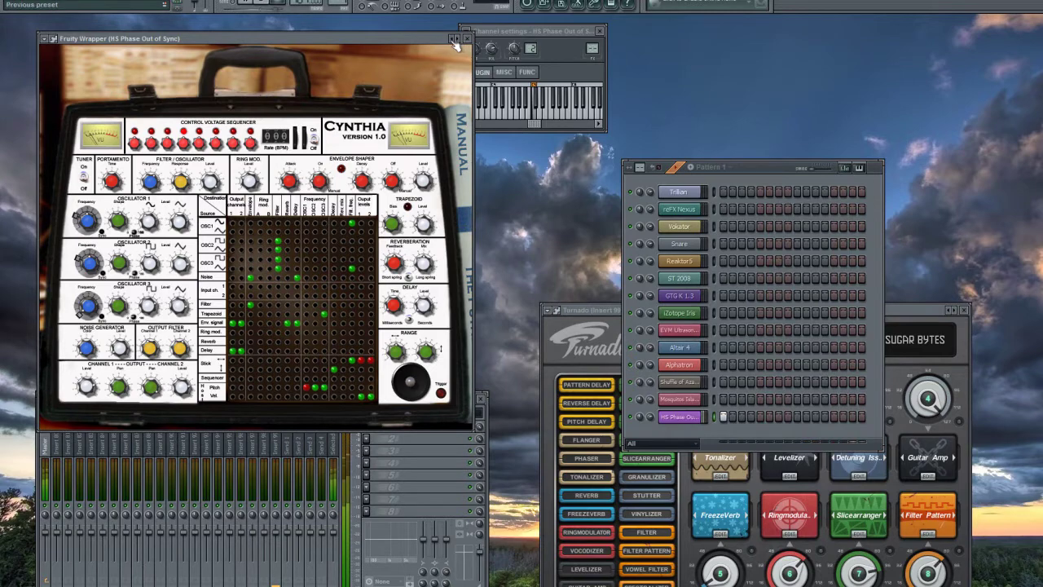
click(454, 40)
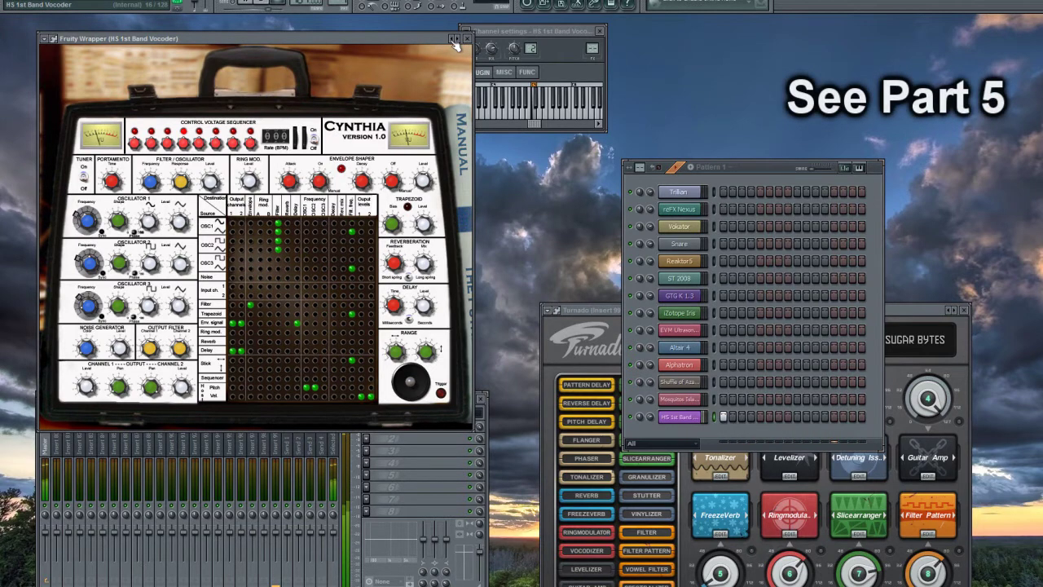